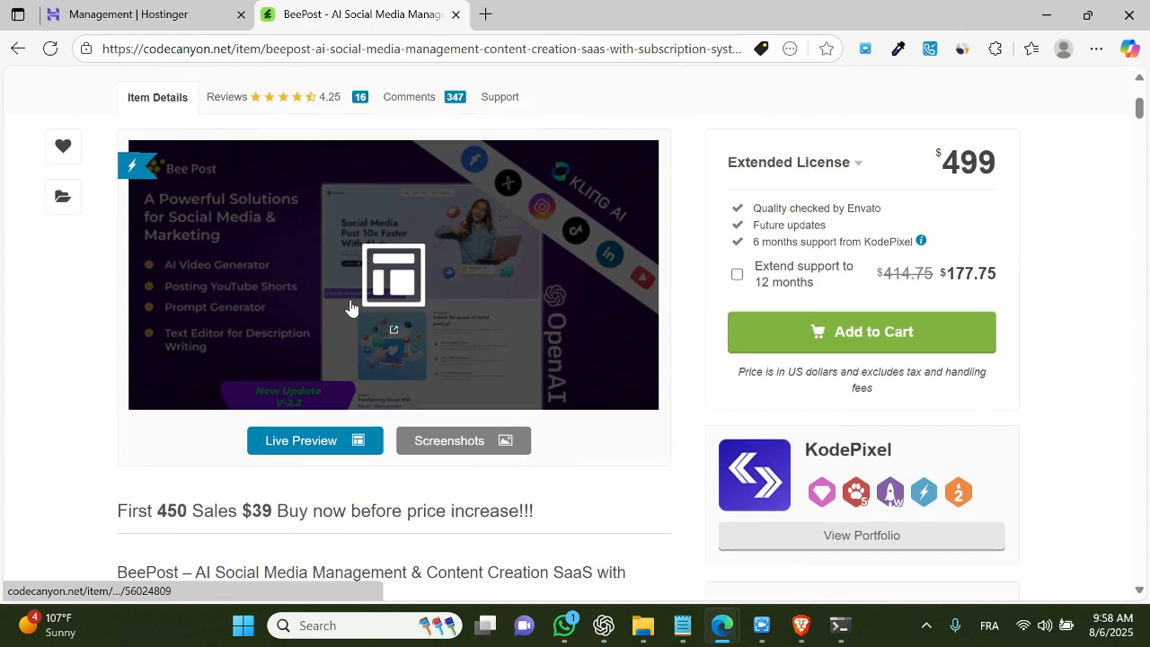
Review the BeePost item page on CodeCanyon and its Extended License price.
{"action": "scroll", "coordinate": [593, 238], "scroll_direction": "up", "scroll_amount": 2}
{"action": "scroll", "coordinate": [380, 302], "scroll_direction": "down", "scroll_amount": 2}
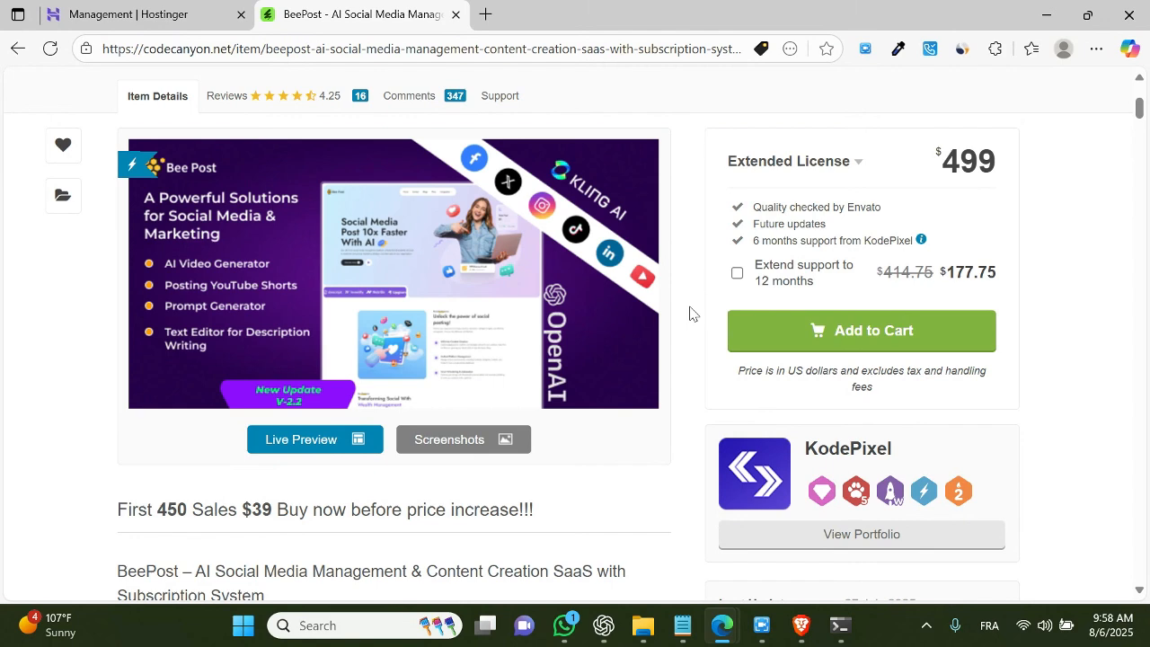
{"action": "scroll", "coordinate": [690, 313], "scroll_direction": "up", "scroll_amount": 2}
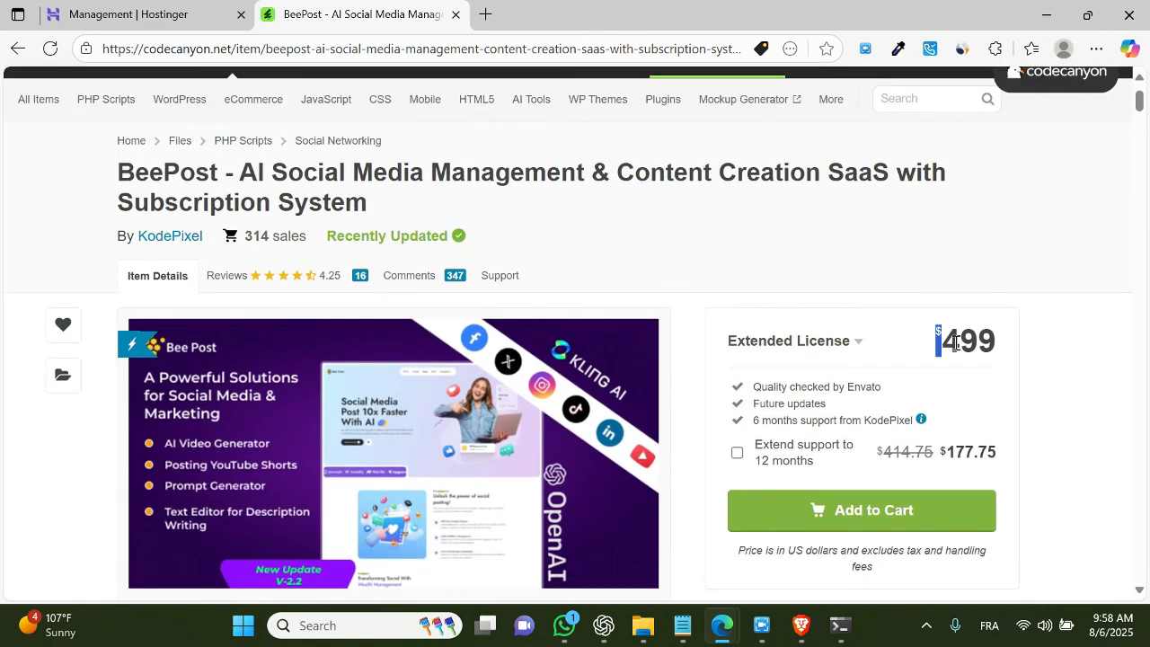
{"action": "left_click_drag", "start_coordinate": [939, 339], "coordinate": [1010, 349]}
{"action": "left_click", "coordinate": [1072, 382]}
{"action": "left_click_drag", "start_coordinate": [944, 346], "coordinate": [999, 349]}
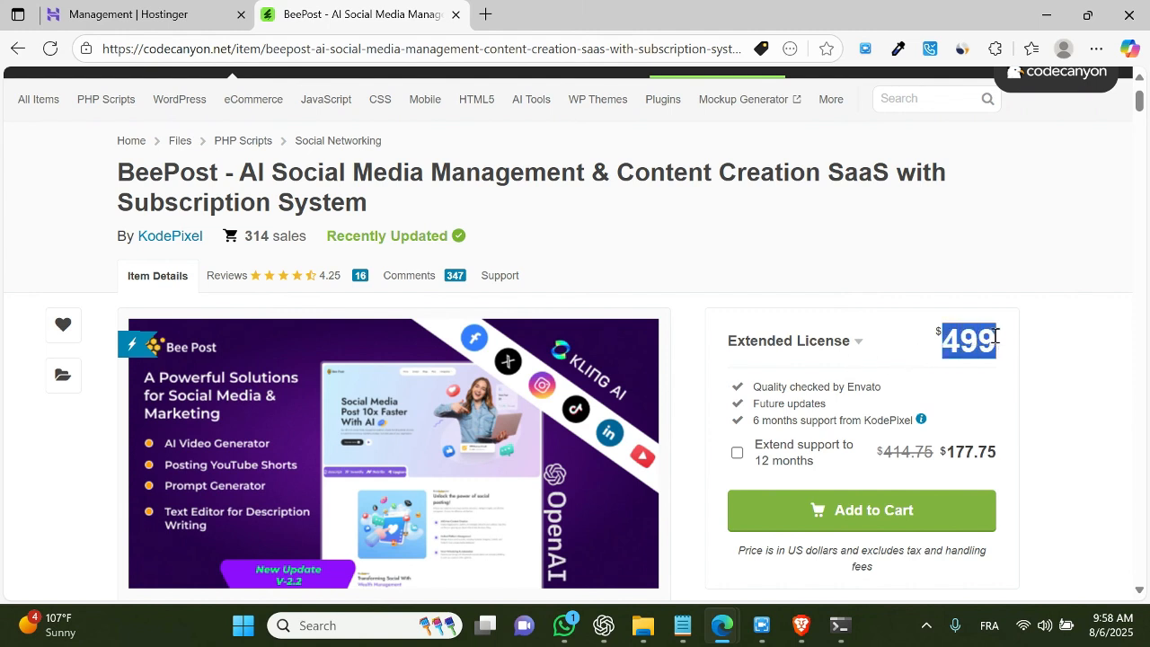
{"action": "left_click", "coordinate": [1017, 384]}
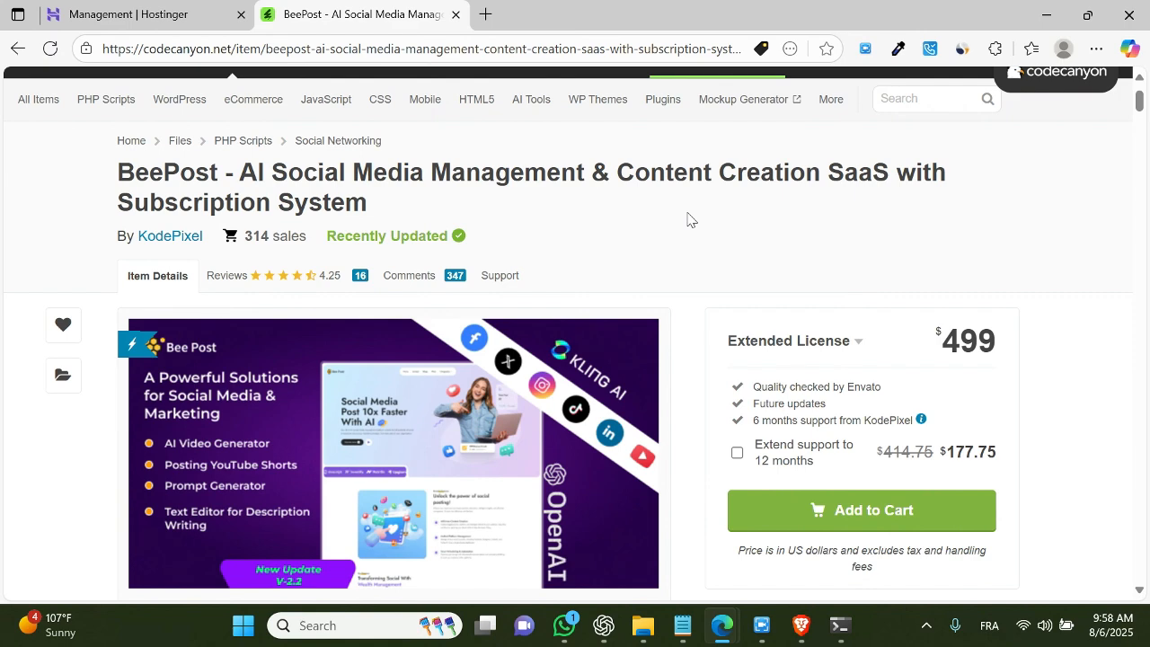
Open the auto-script-hub.com marketplace home page in a new browser tab.
{"action": "left_click", "coordinate": [502, 8]}
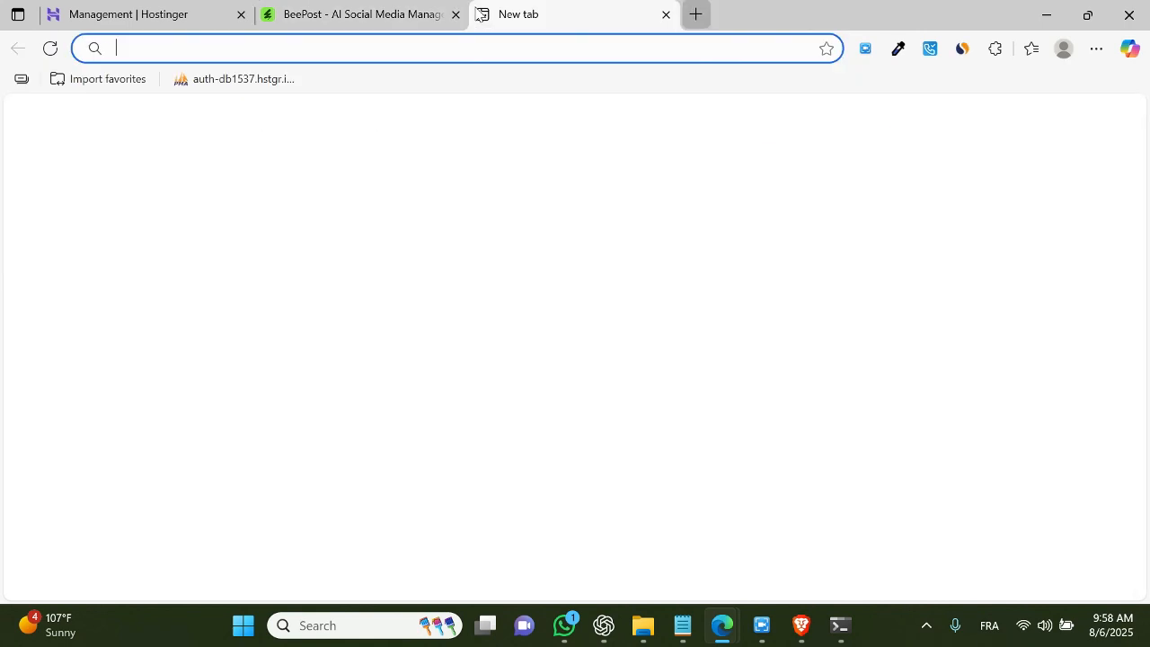
{"action": "type", "text": "auto"}
{"action": "key", "text": "Right"}
{"action": "key", "text": "BackSpace"}
{"action": "key", "text": "BackSpace"}
{"action": "key", "text": "BackSpace"}
{"action": "key", "text": "BackSpace"}
{"action": "key", "text": "BackSpace"}
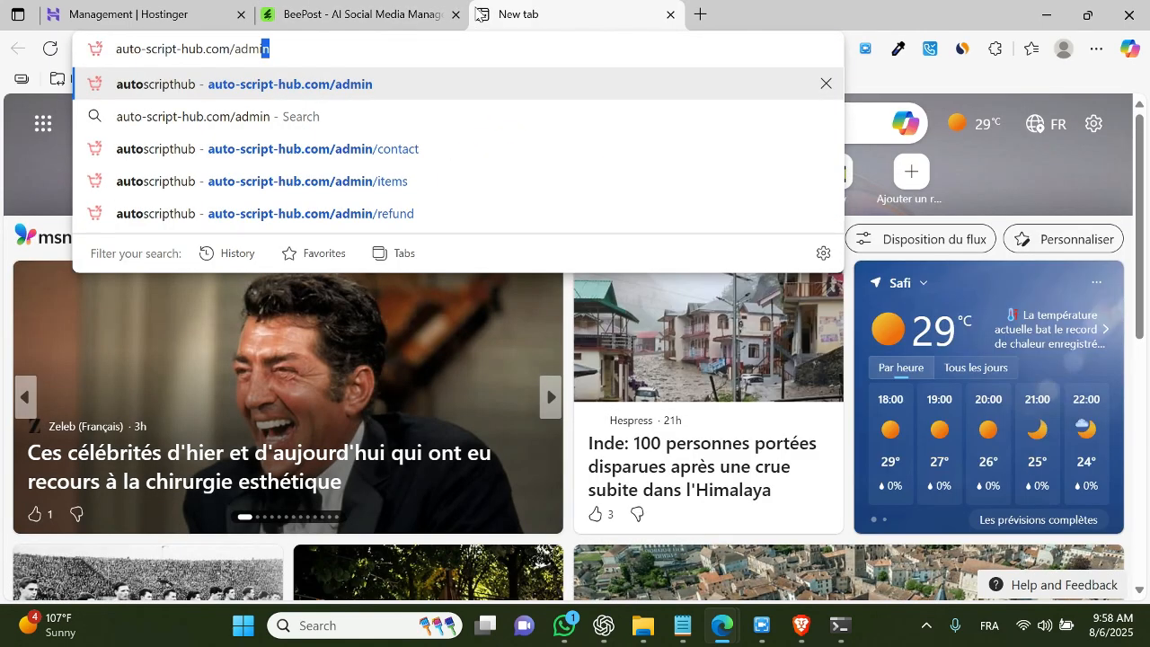
{"action": "key", "text": "Return"}
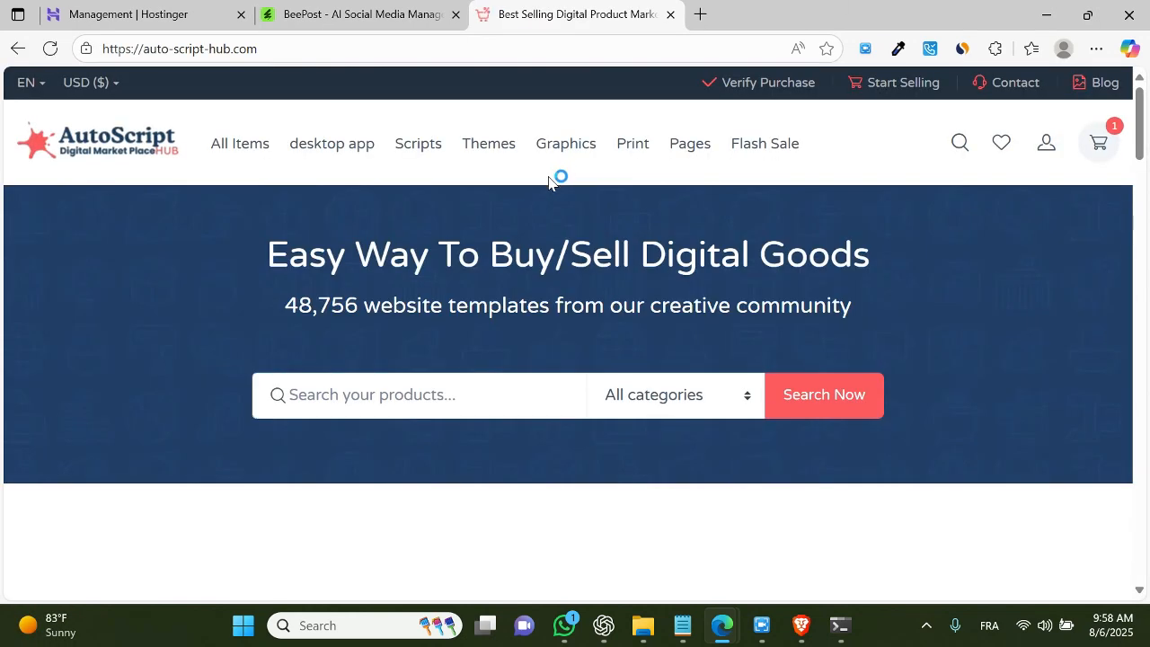
Compare with the CodeCanyon item name and search the AutoScript marketplace for "beepost".
{"action": "mouse_move", "coordinate": [334, 132]}
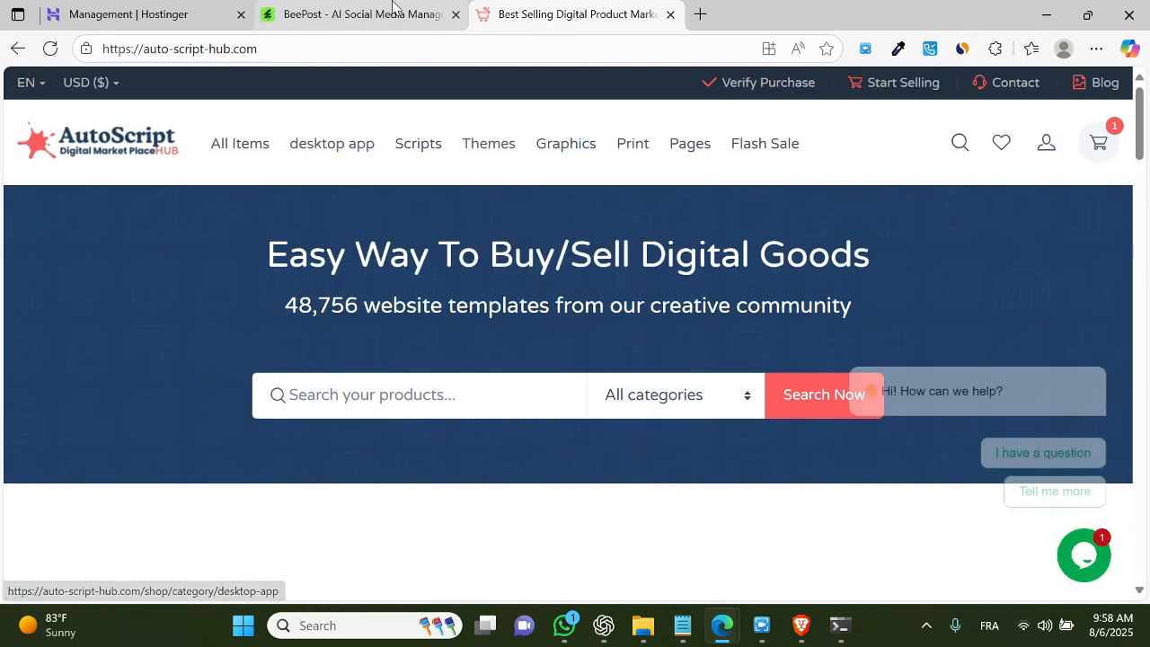
{"action": "left_click", "coordinate": [359, 14]}
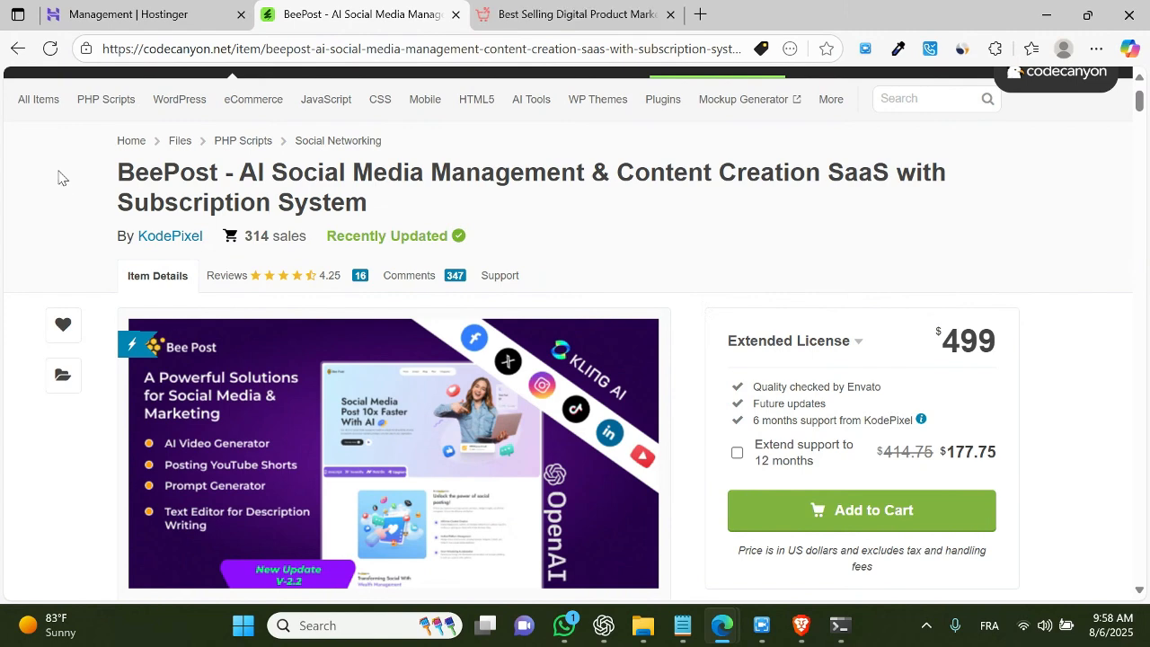
{"action": "left_click", "coordinate": [545, 19]}
{"action": "left_click", "coordinate": [461, 381]}
{"action": "left_click", "coordinate": [409, 14]}
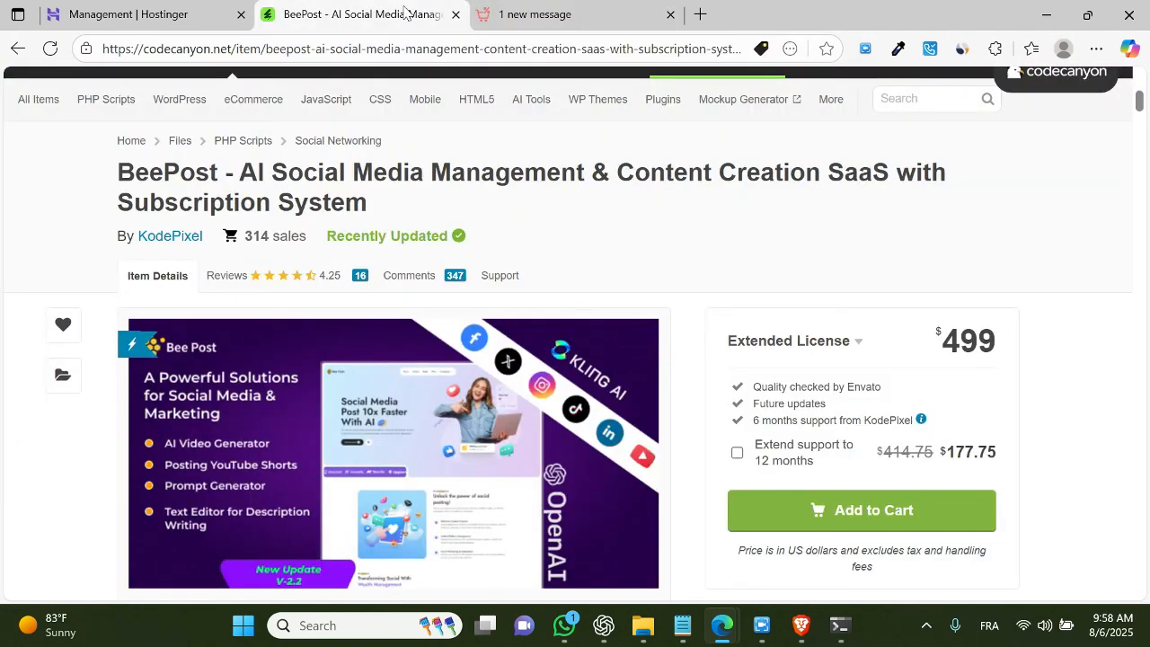
{"action": "left_click", "coordinate": [614, 13]}
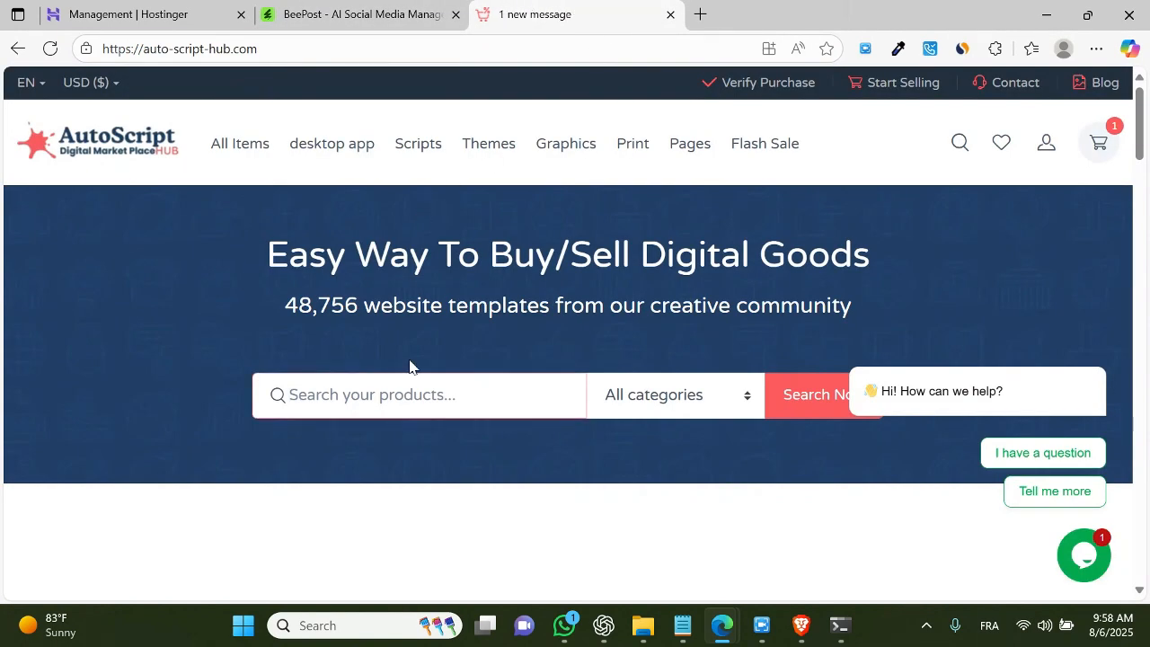
{"action": "type", "text": "beepost"}
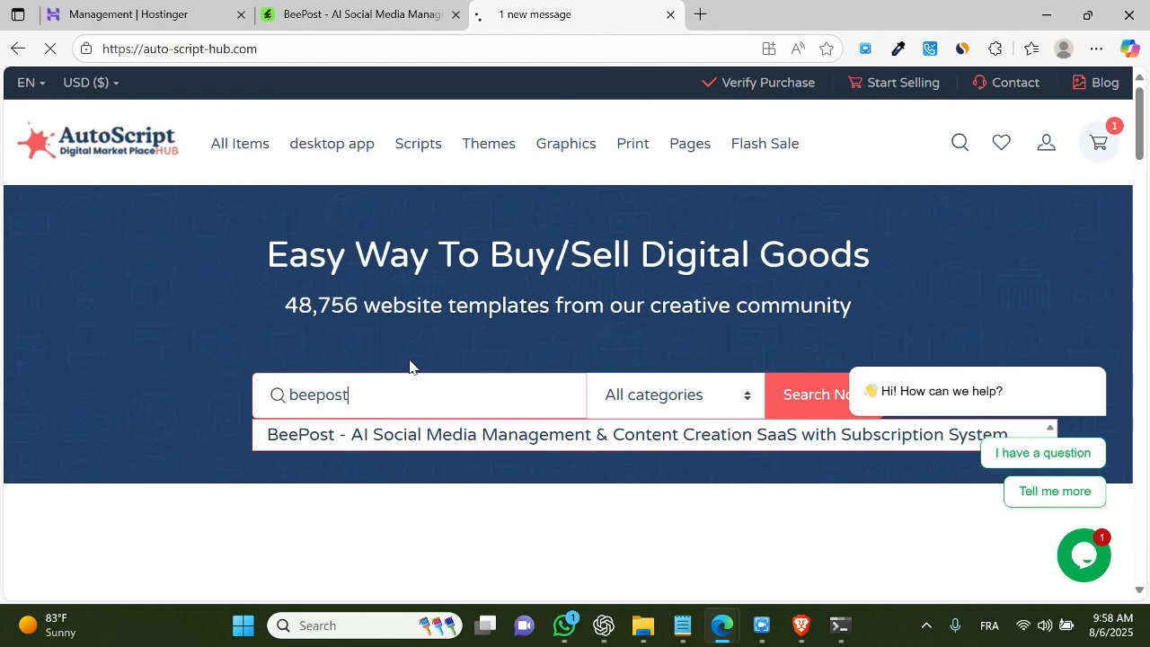
{"action": "key", "text": "Return"}
Open the BeePost social media management script from the shop results and add it to the cart.
{"action": "mouse_move", "coordinate": [632, 160]}
{"action": "scroll", "coordinate": [485, 422], "scroll_direction": "down", "scroll_amount": 1}
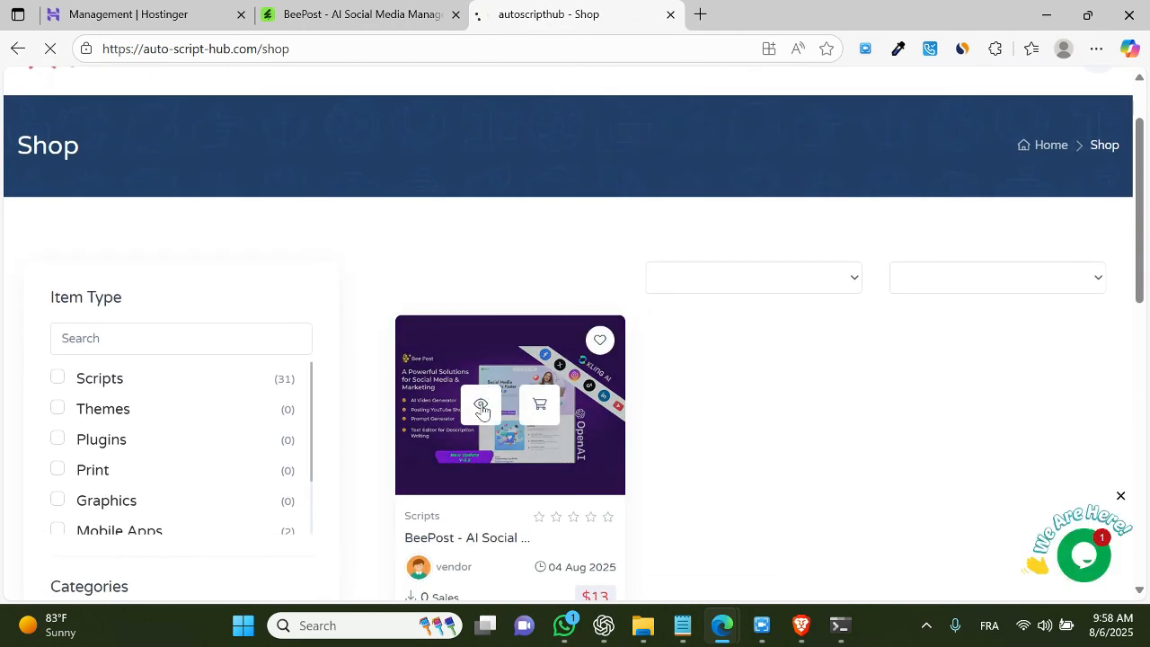
{"action": "left_click", "coordinate": [477, 436]}
{"action": "scroll", "coordinate": [986, 449], "scroll_direction": "down", "scroll_amount": 1}
{"action": "scroll", "coordinate": [986, 450], "scroll_direction": "down", "scroll_amount": 1}
{"action": "left_click", "coordinate": [838, 348]}
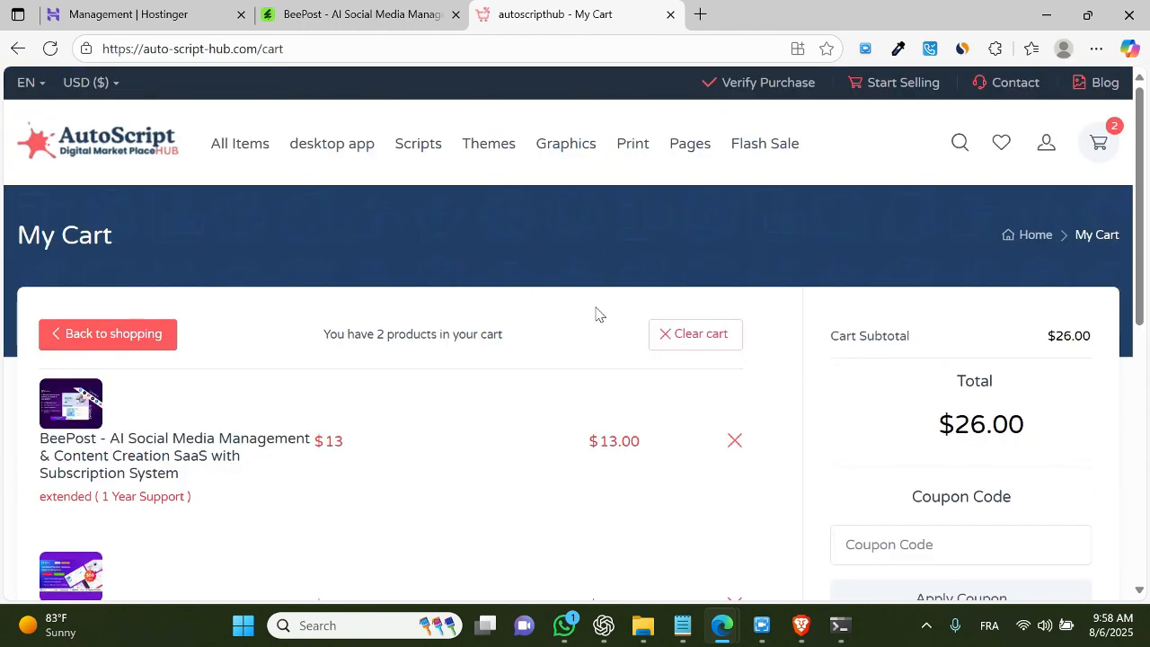
Remove DigiKash from the cart so only BeePost is ordered, and proceed to checkout.
{"action": "scroll", "coordinate": [792, 338], "scroll_direction": "down", "scroll_amount": 2}
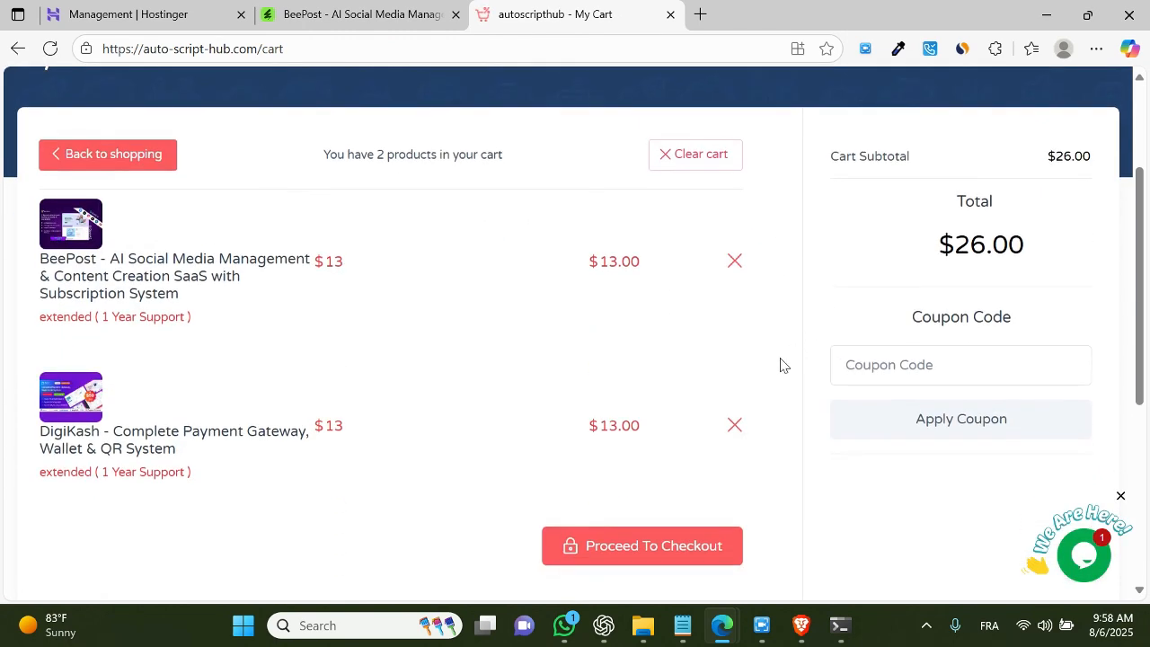
{"action": "left_click", "coordinate": [661, 536]}
{"action": "key", "text": "alt+Left"}
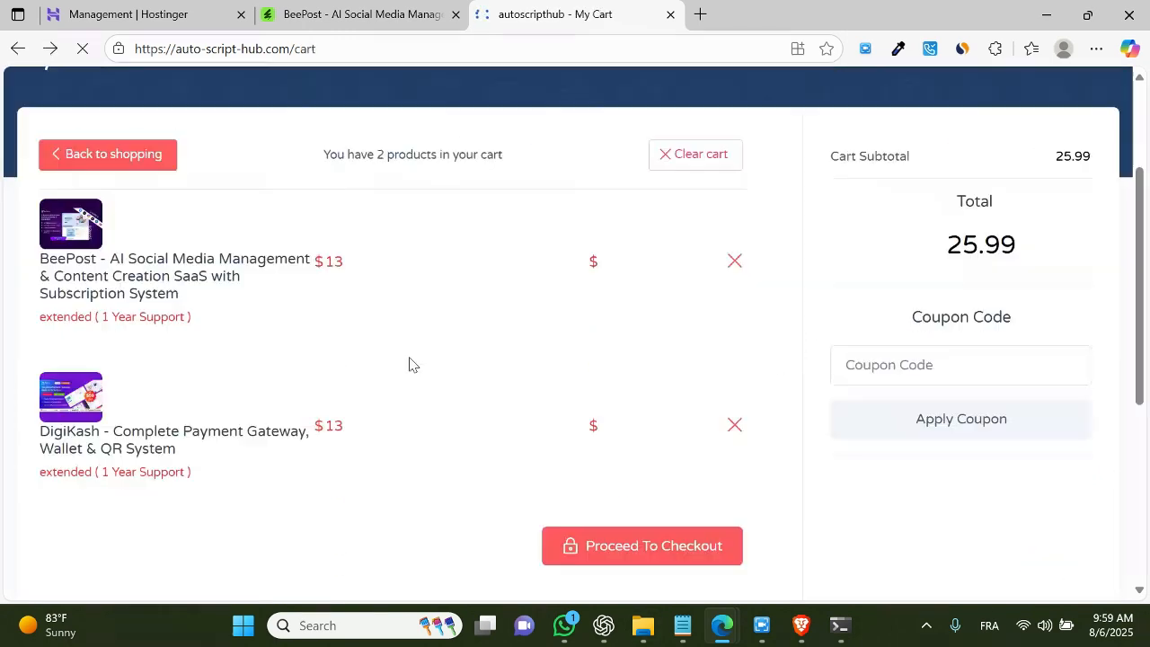
{"action": "left_click", "coordinate": [735, 428]}
{"action": "left_click", "coordinate": [662, 146]}
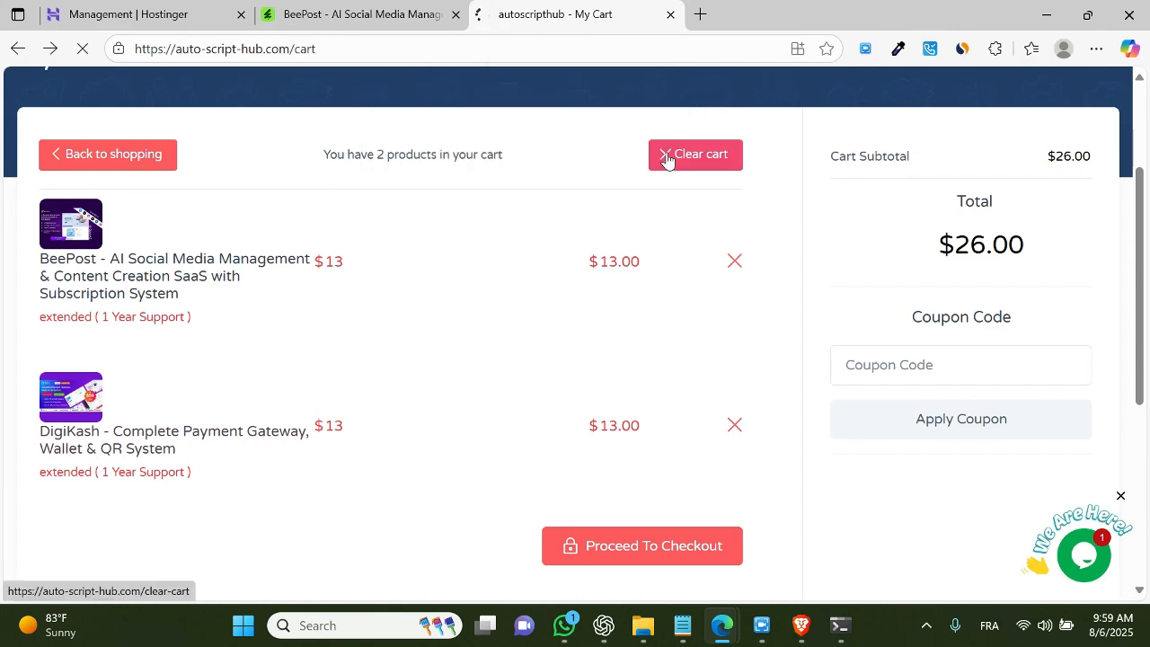
{"action": "scroll", "coordinate": [585, 406], "scroll_direction": "down", "scroll_amount": 2}
{"action": "left_click", "coordinate": [584, 406]}
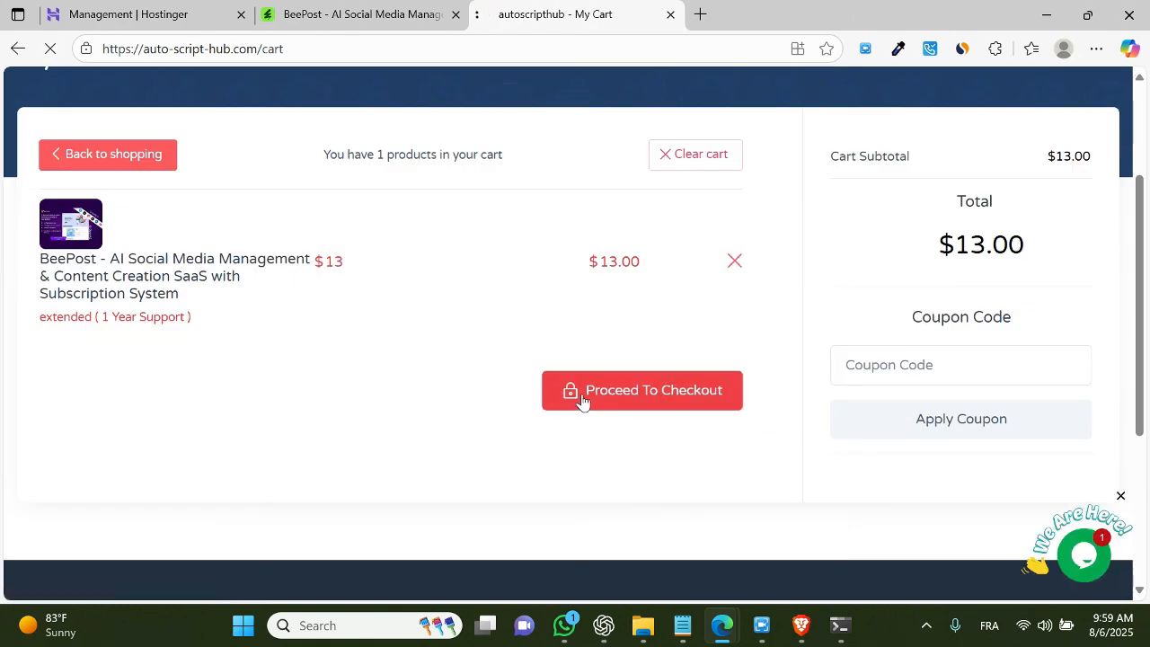
Fill in the new customer's email address and account password on the checkout form.
{"action": "scroll", "coordinate": [878, 418], "scroll_direction": "down", "scroll_amount": 2}
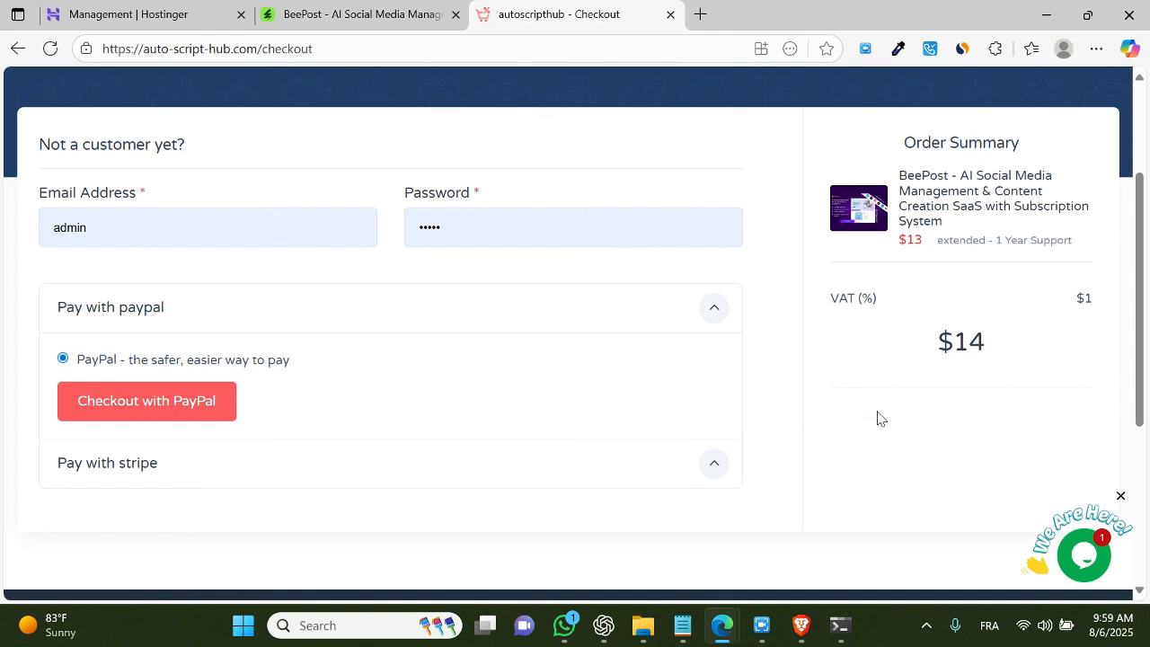
{"action": "double_click", "coordinate": [167, 218]}
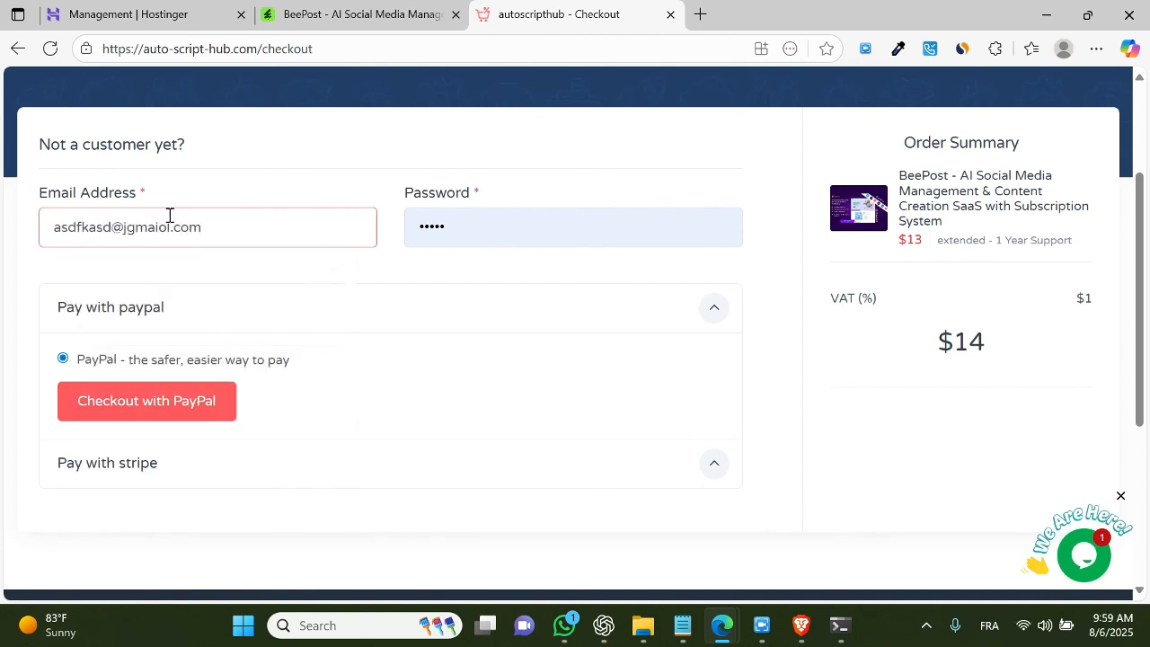
{"action": "double_click", "coordinate": [519, 218]}
{"action": "type", "text": "••••••••"}
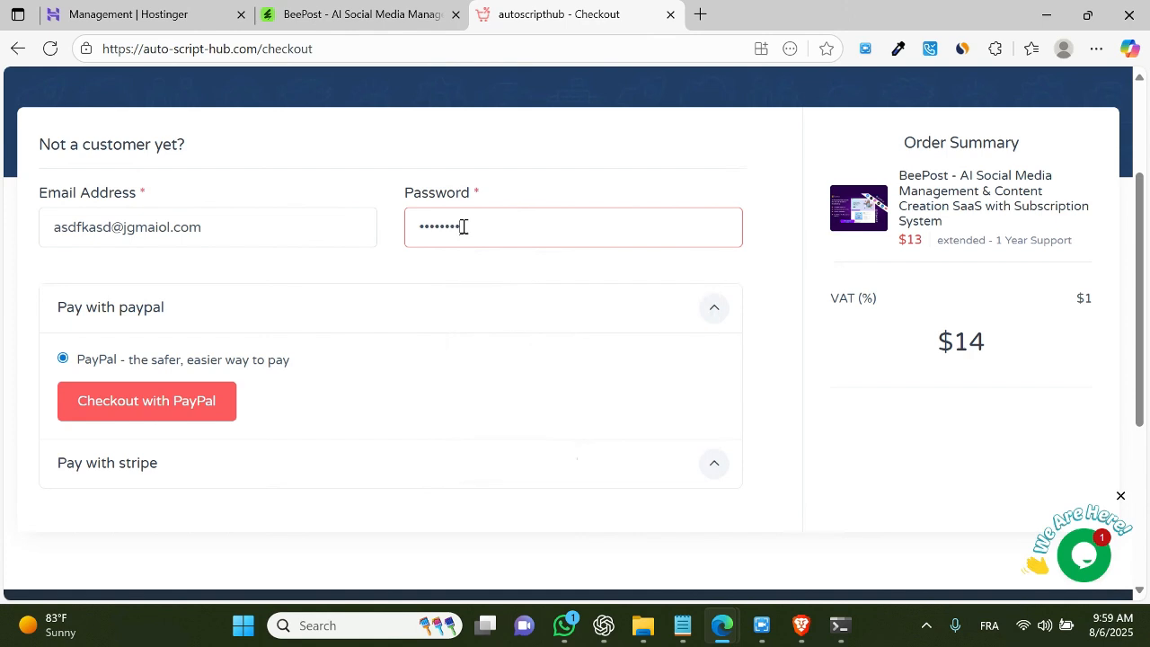
Inspect the Stripe card payment option at checkout, collapse it and review the order summary.
{"action": "left_click", "coordinate": [134, 463]}
{"action": "left_click", "coordinate": [129, 471]}
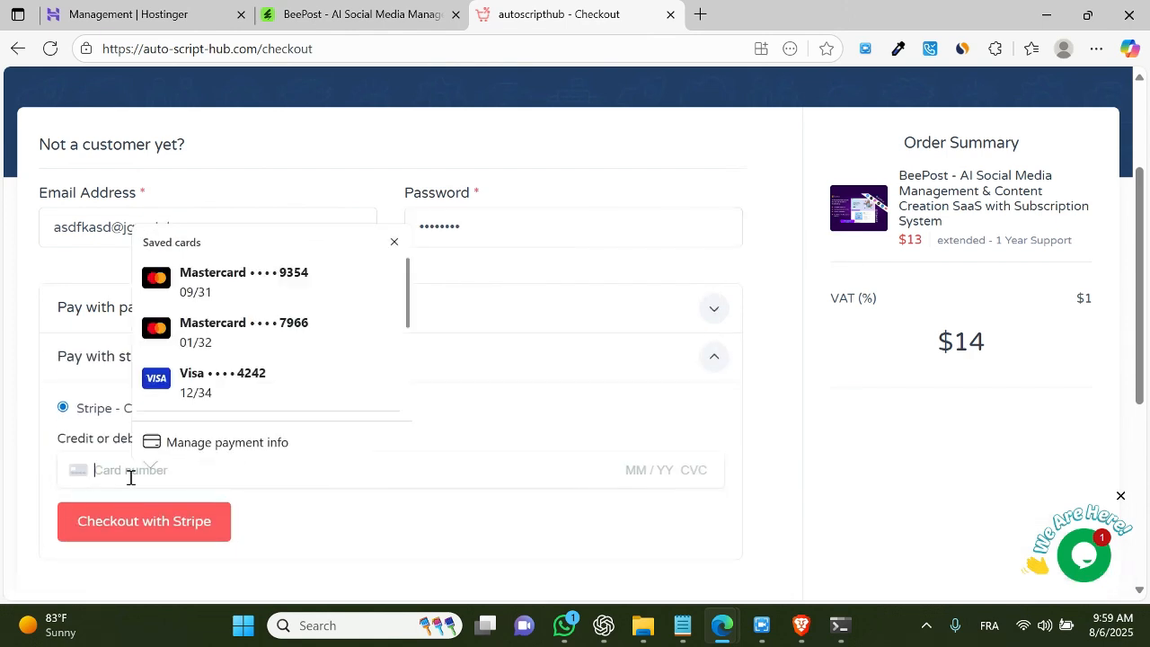
{"action": "left_click", "coordinate": [714, 357]}
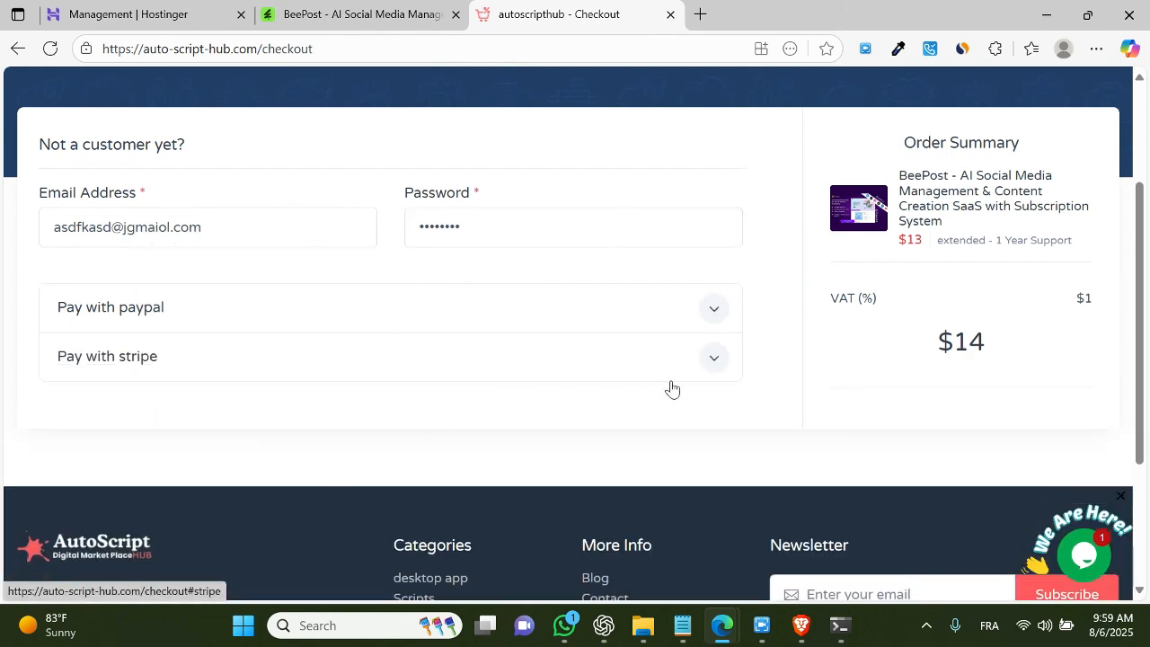
{"action": "scroll", "coordinate": [862, 431], "scroll_direction": "up", "scroll_amount": 2}
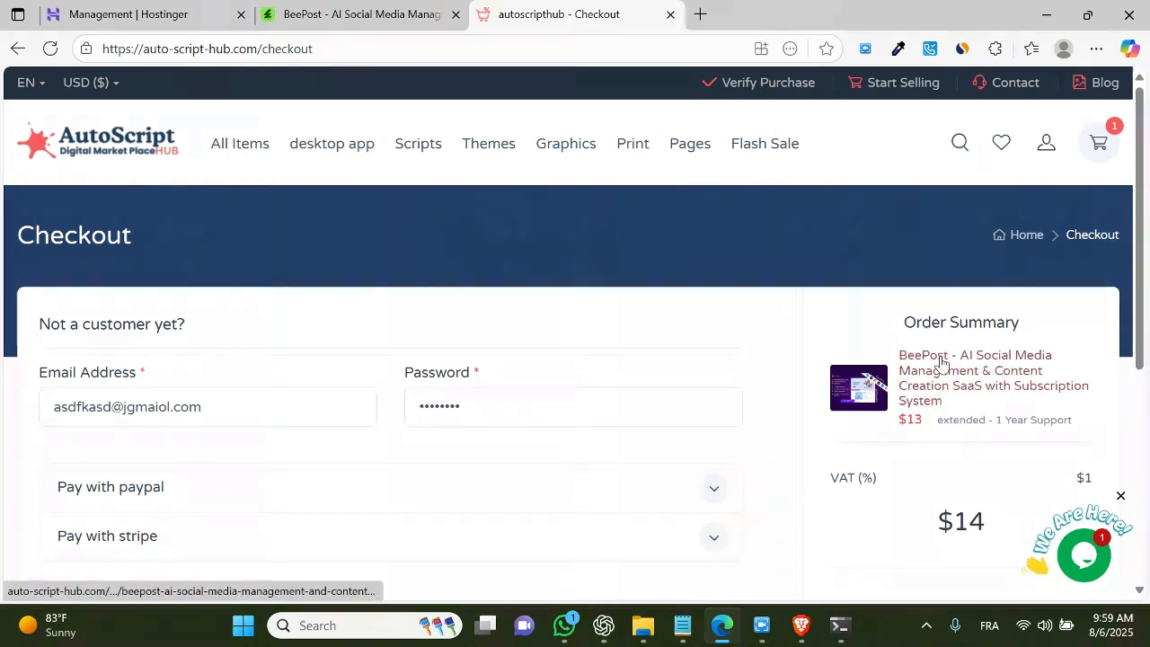
Switch to File Explorer and examine the beepost folder's archives, installer zip and documentation folder, then return to the browser.
{"action": "left_click", "coordinate": [643, 625]}
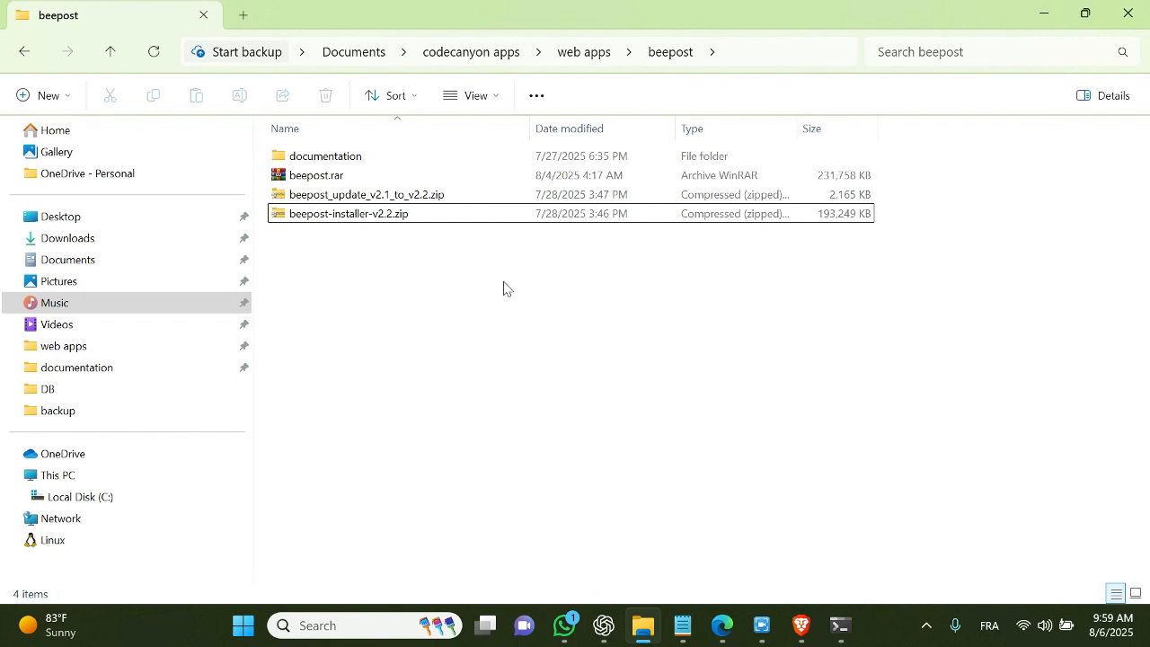
{"action": "left_click", "coordinate": [375, 178]}
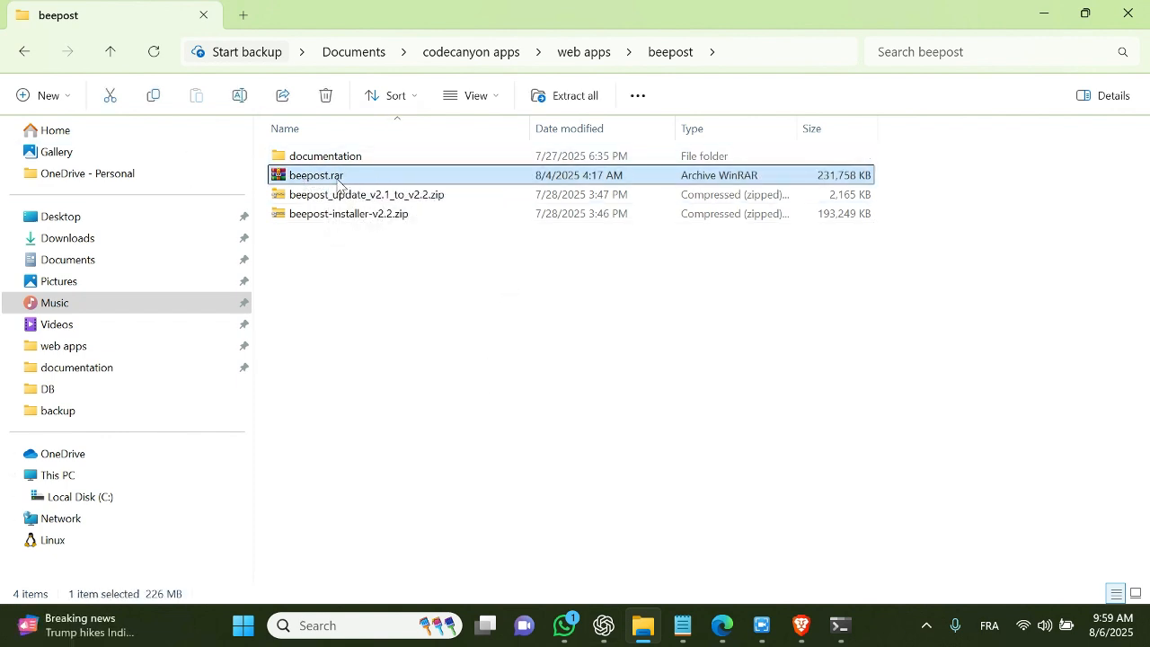
{"action": "left_click", "coordinate": [383, 217]}
{"action": "left_click", "coordinate": [371, 158]}
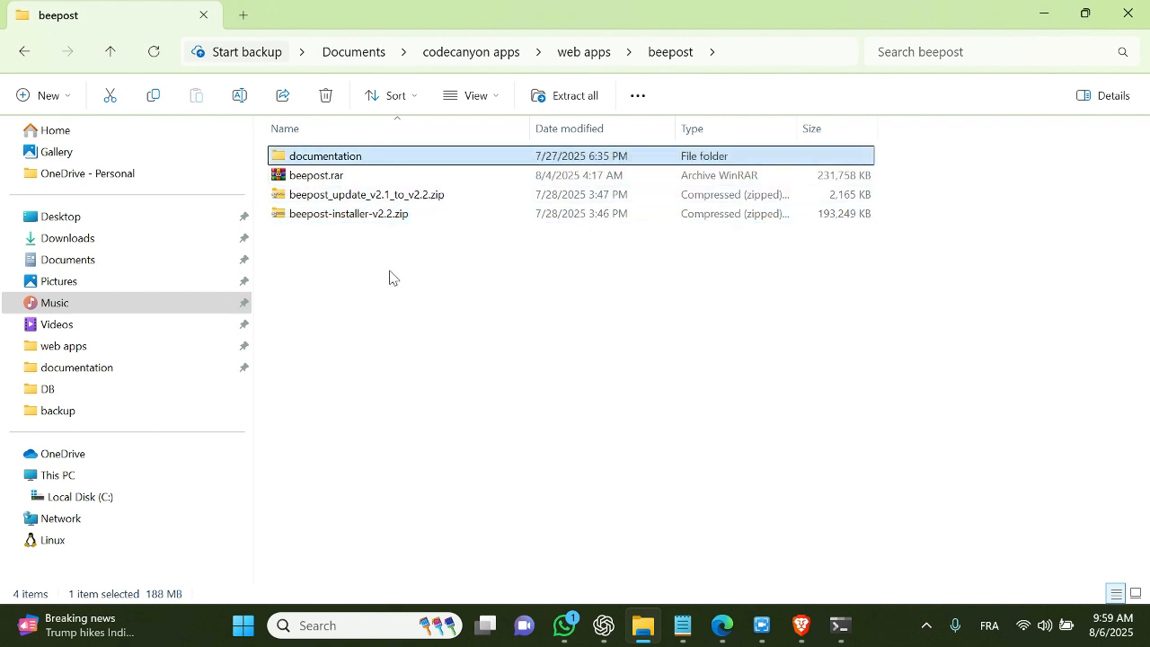
{"action": "left_click", "coordinate": [388, 274]}
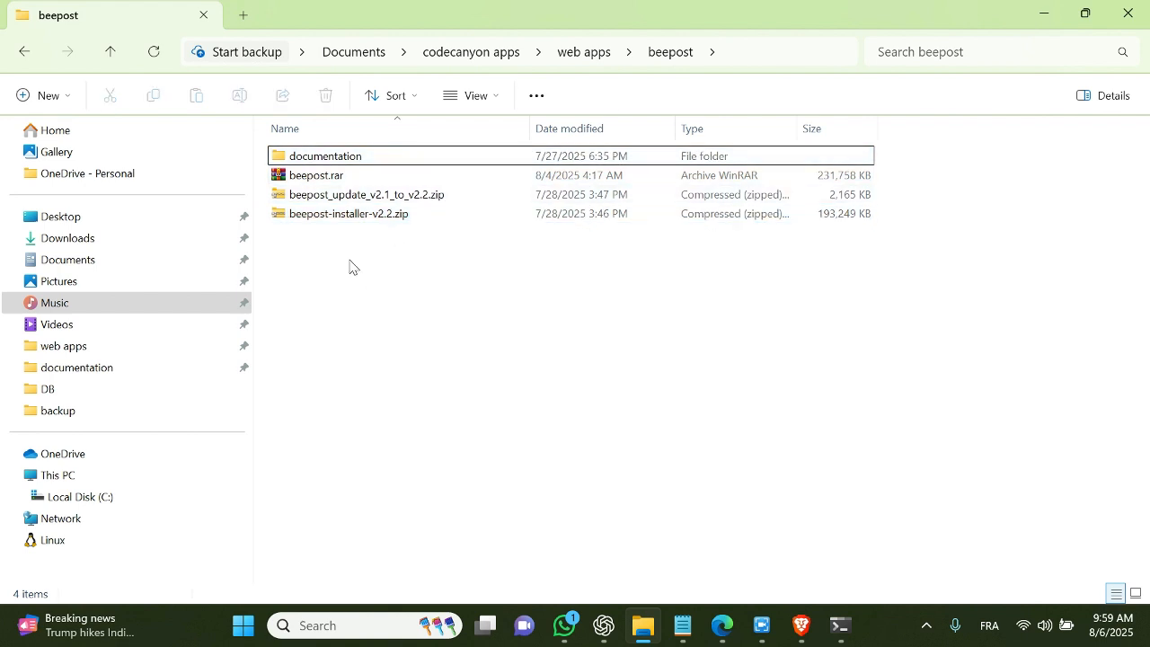
{"action": "left_click", "coordinate": [342, 215]}
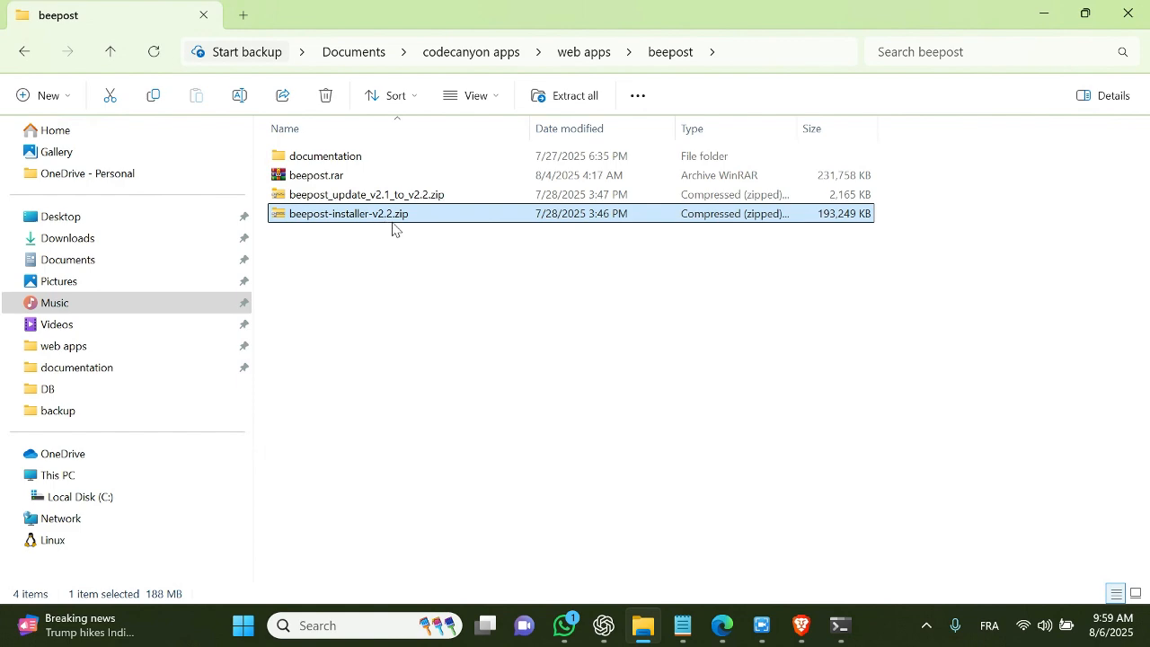
{"action": "left_click", "coordinate": [307, 160]}
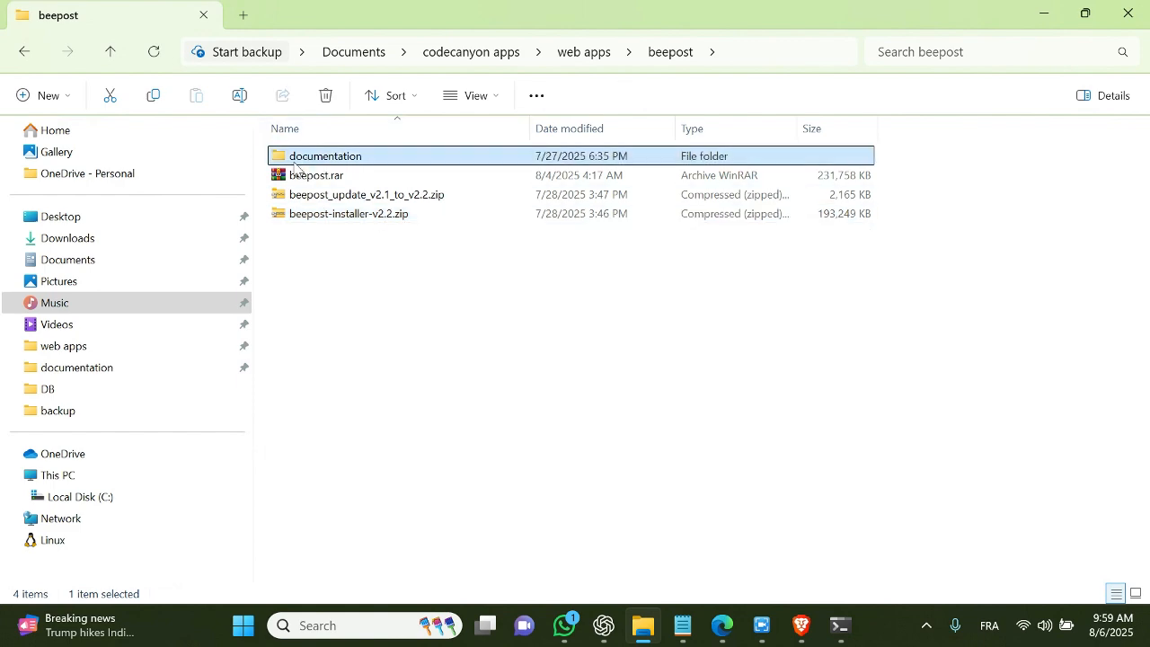
{"action": "left_click", "coordinate": [557, 292]}
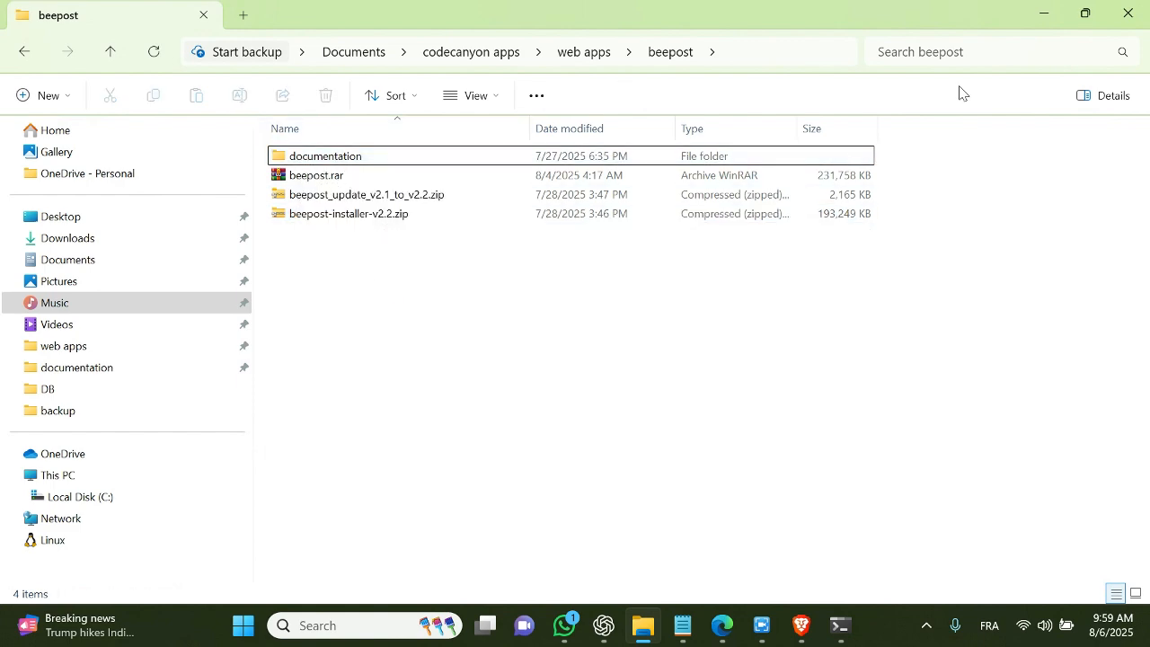
{"action": "left_click", "coordinate": [1042, 18]}
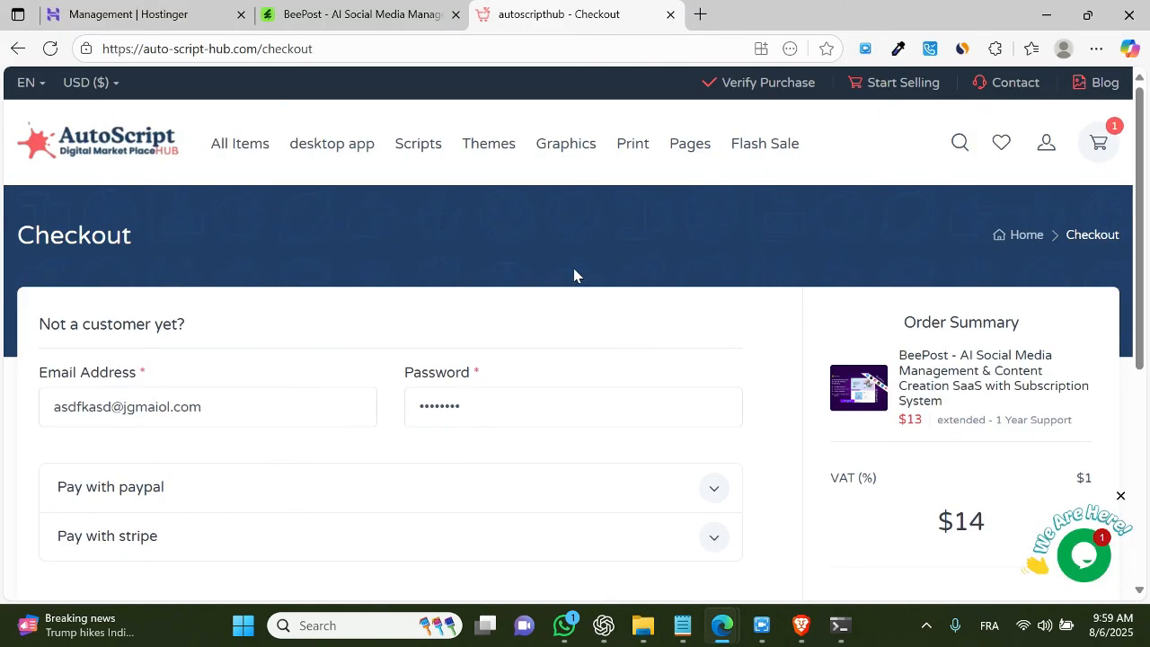
Close the CodeCanyon and marketplace tabs and open the ajitskan.com site from its Hostinger website overview.
{"action": "left_click", "coordinate": [457, 14]}
{"action": "left_click", "coordinate": [456, 15]}
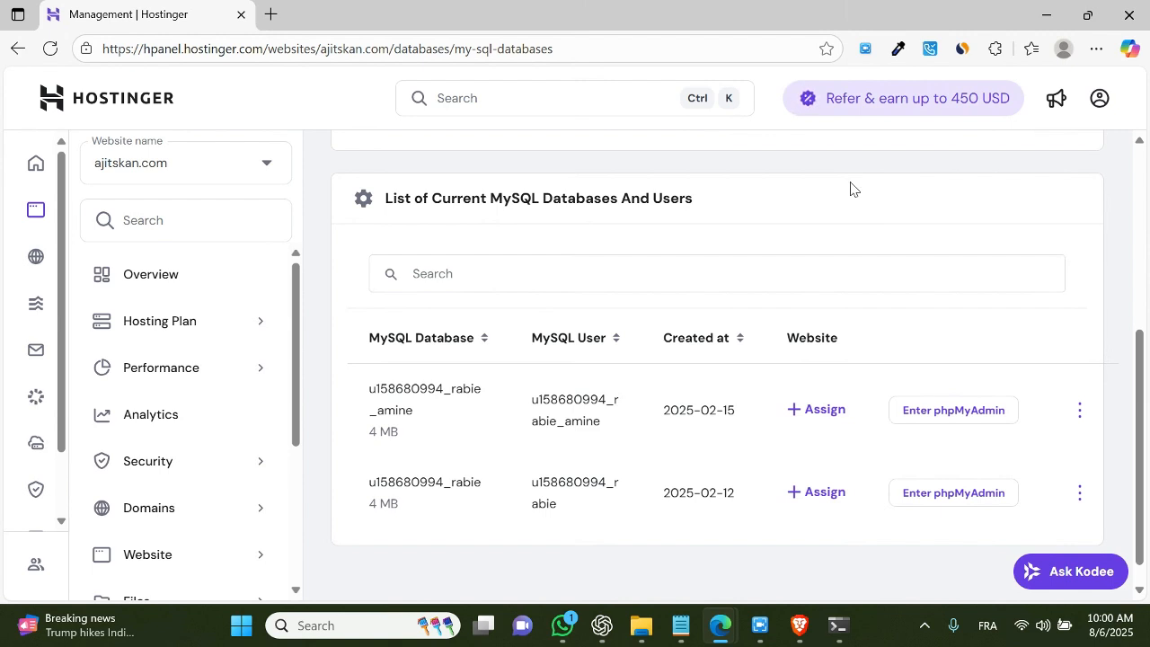
{"action": "left_click", "coordinate": [225, 285]}
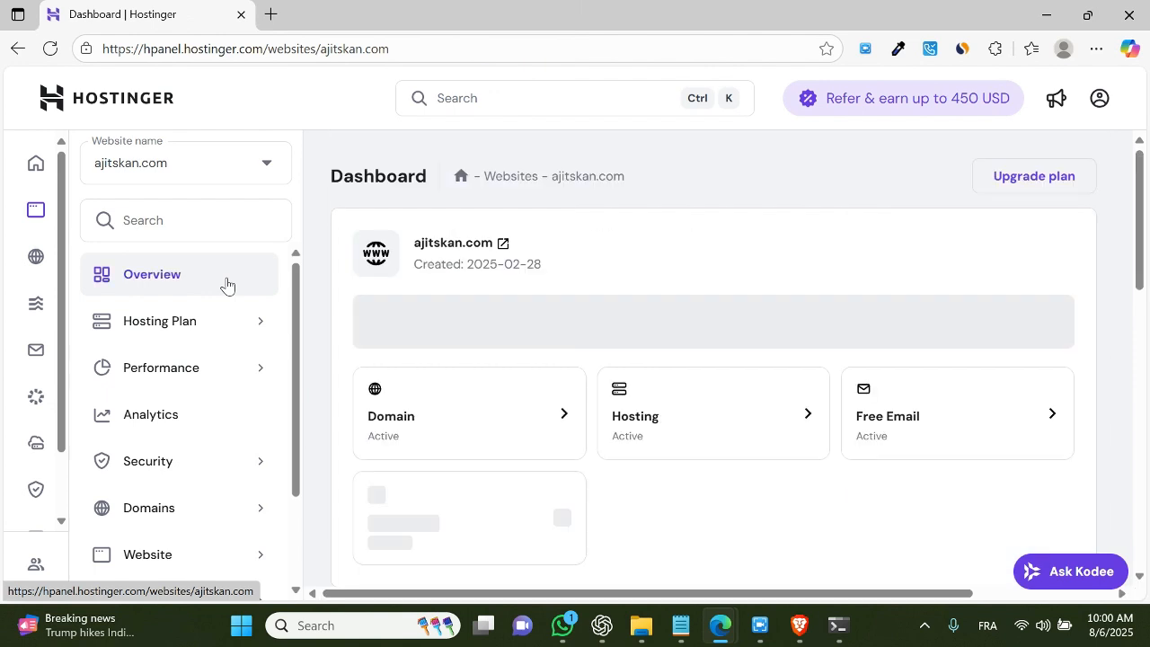
{"action": "left_click", "coordinate": [524, 244]}
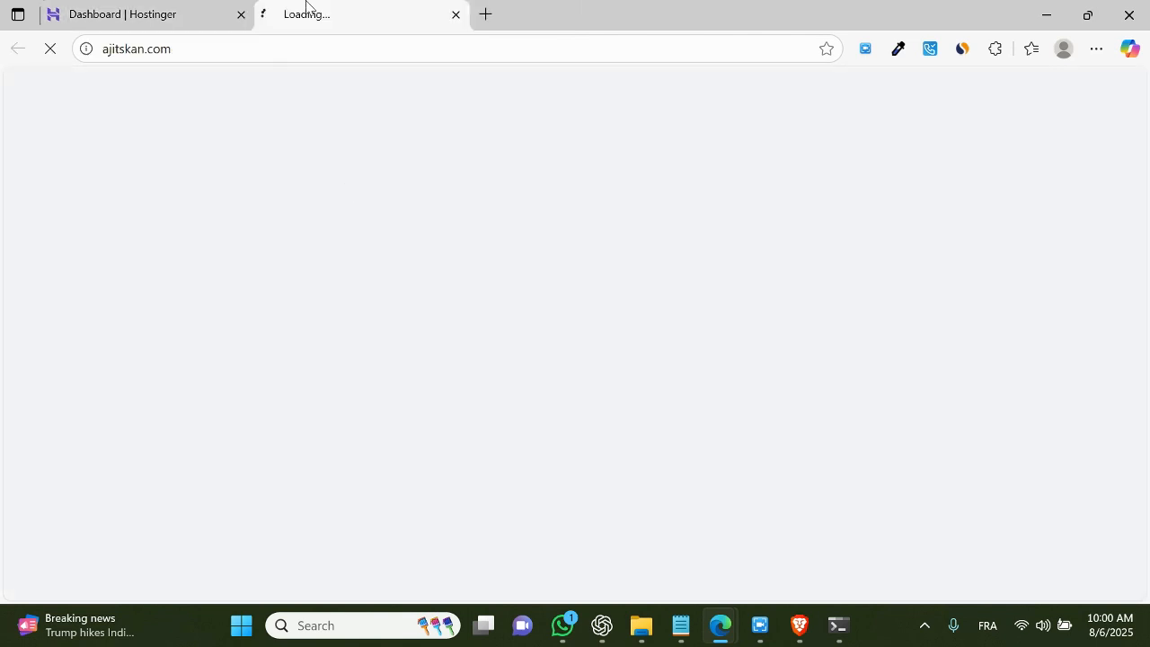
Close the 403 Forbidden page and open the file manager for ajitskan.com from its Hostinger dashboard.
{"action": "left_click", "coordinate": [456, 15]}
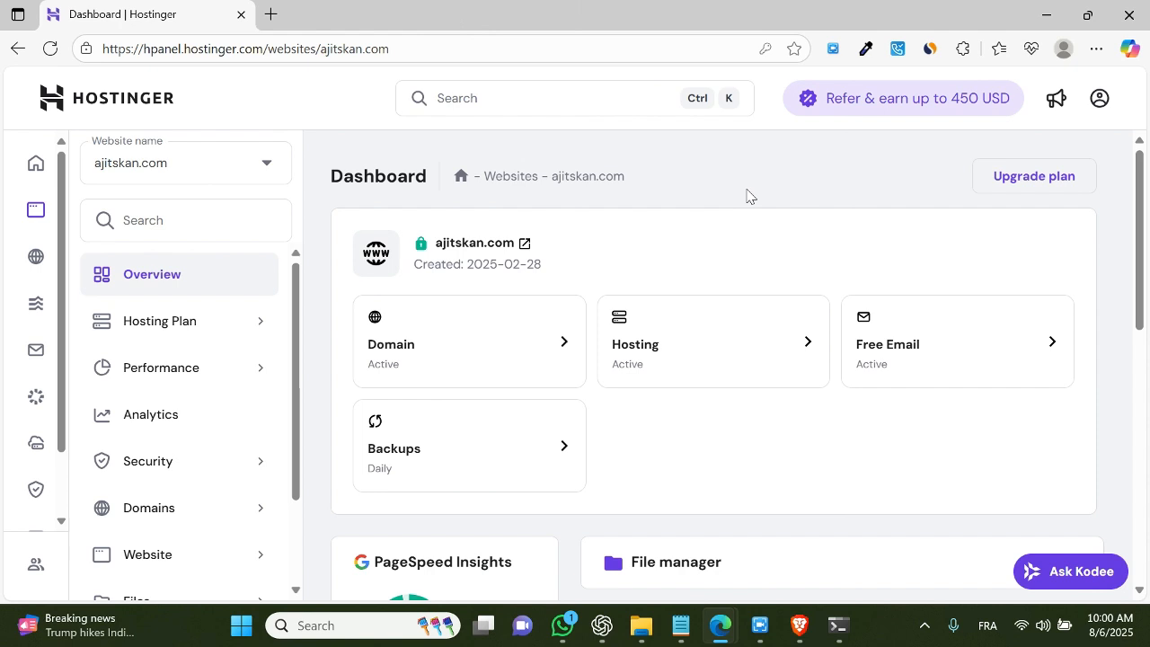
{"action": "scroll", "coordinate": [710, 343], "scroll_direction": "down", "scroll_amount": 2}
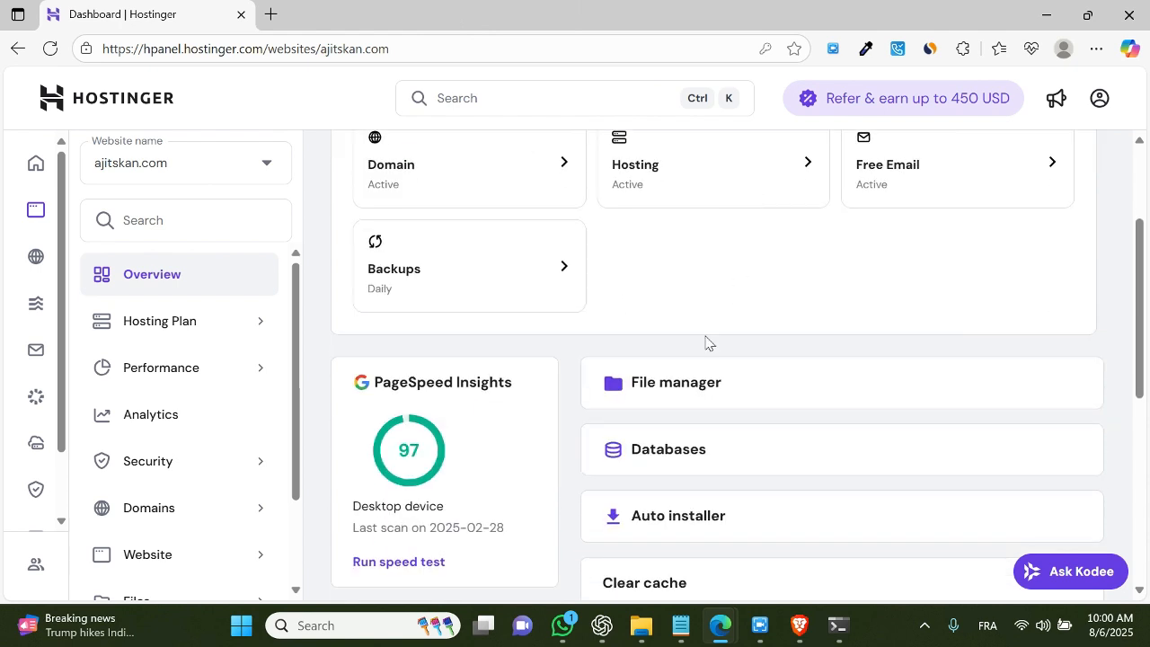
{"action": "left_click", "coordinate": [680, 385]}
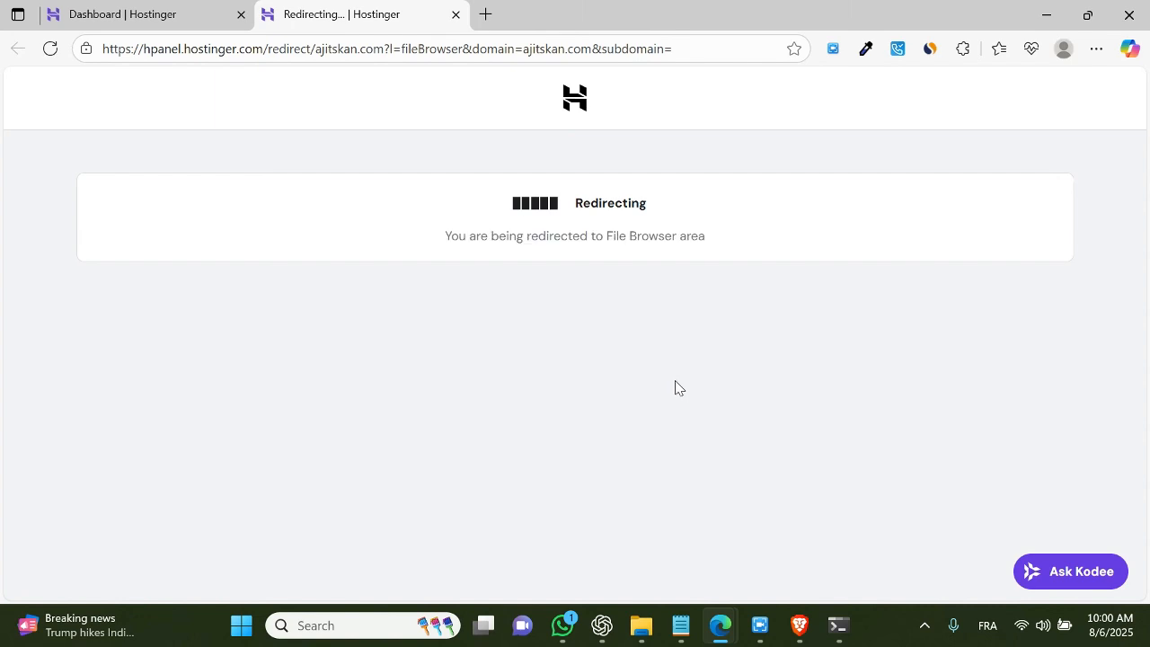
Switch to File Explorer, select beepost-installer-v2.2.zip in the beepost folder, and return to the browser.
{"action": "left_click", "coordinate": [641, 624]}
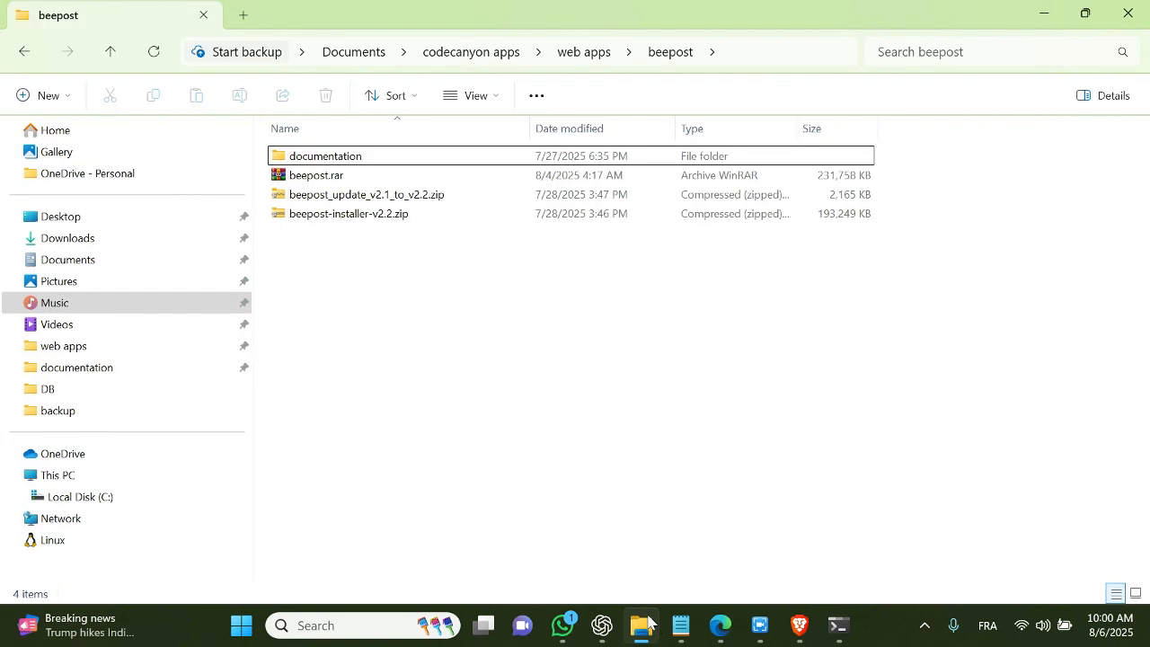
{"action": "left_click", "coordinate": [322, 221]}
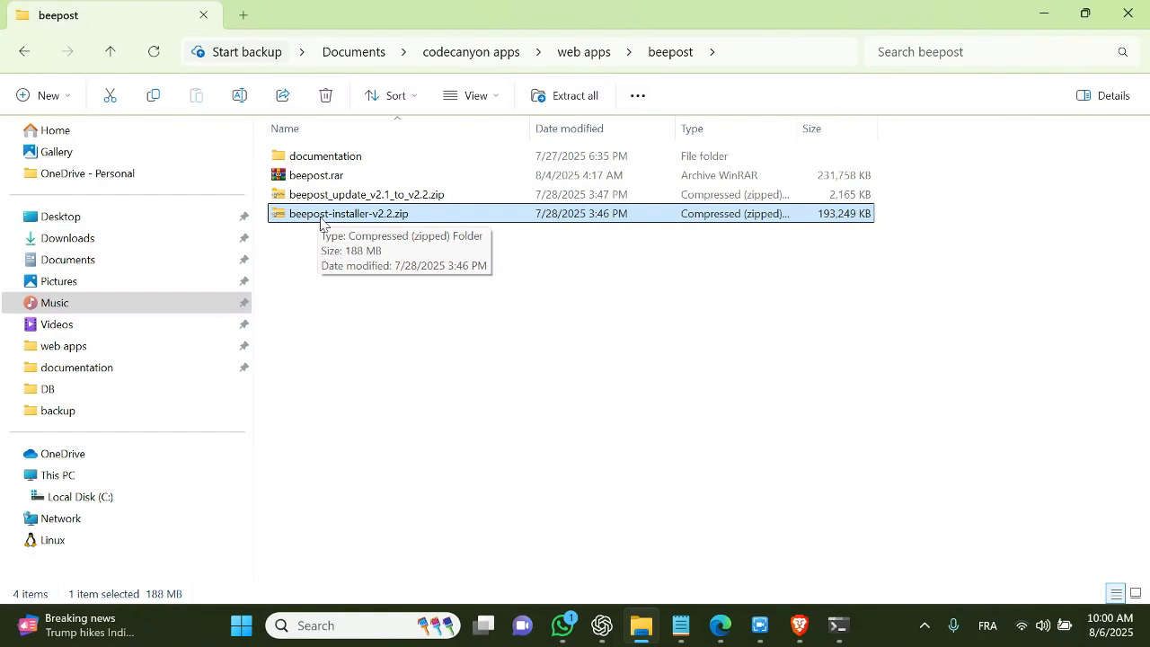
{"action": "left_click", "coordinate": [1043, 15]}
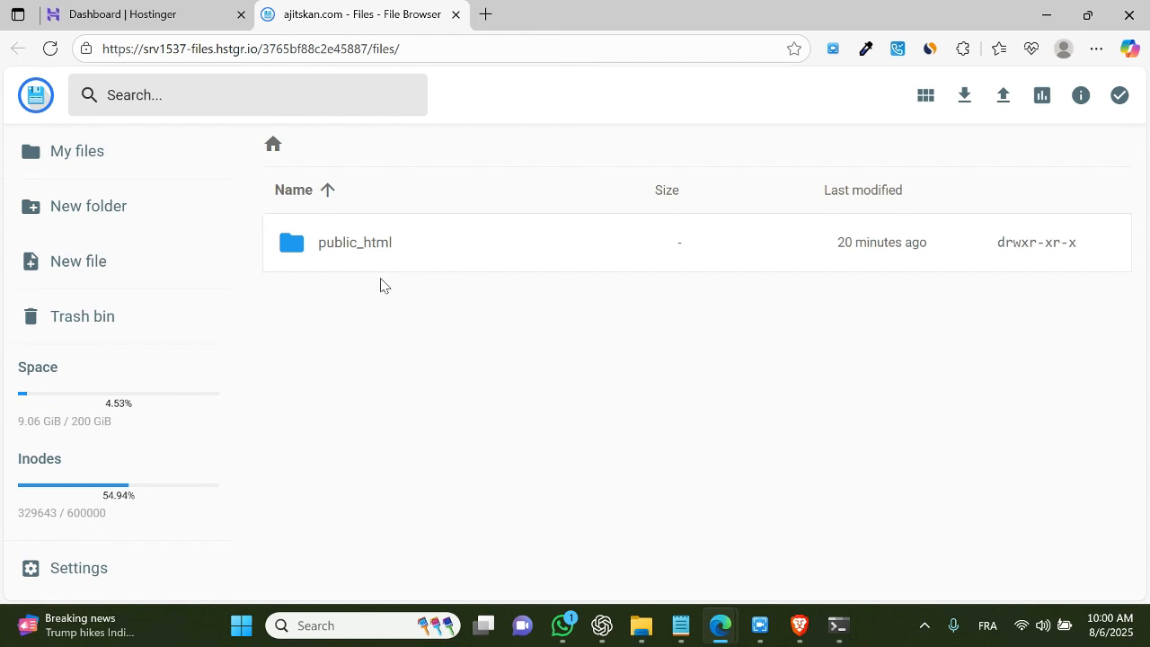
Open the public_html folder and check that it holds the beepost-installer-v2.2.zip archive.
{"action": "double_click", "coordinate": [365, 243]}
{"action": "left_click", "coordinate": [488, 254]}
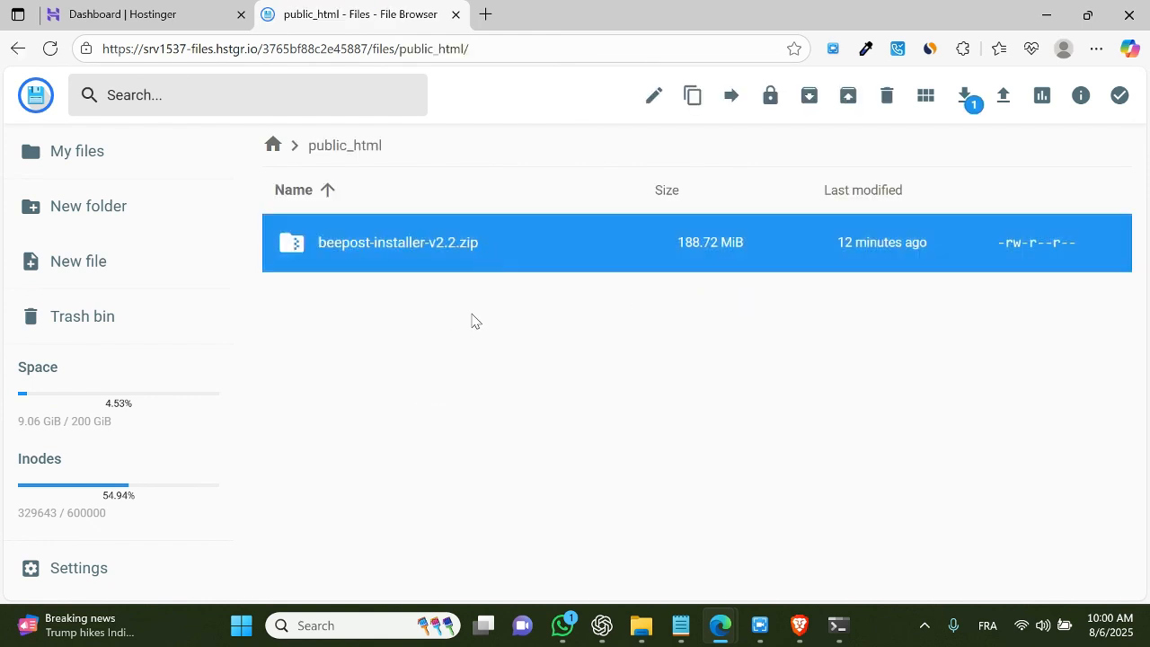
{"action": "left_click", "coordinate": [470, 249]}
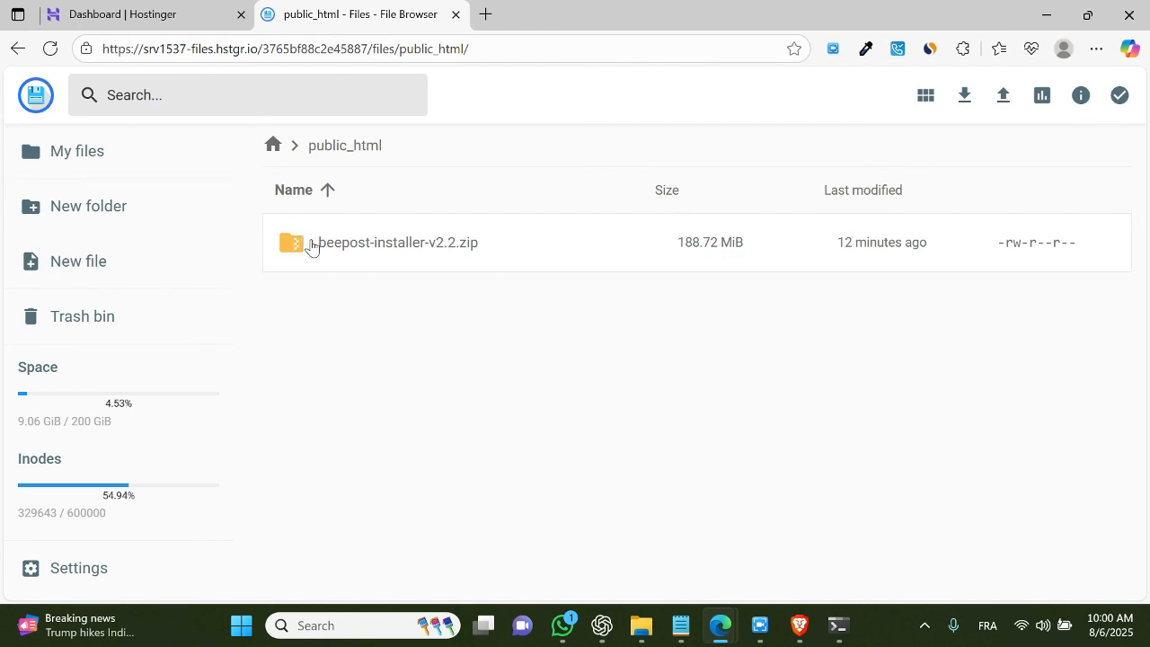
Inspect the file manager's upload options, dismiss them, and check the local installer zip in File Explorer before returning to the browser.
{"action": "left_click", "coordinate": [1004, 96]}
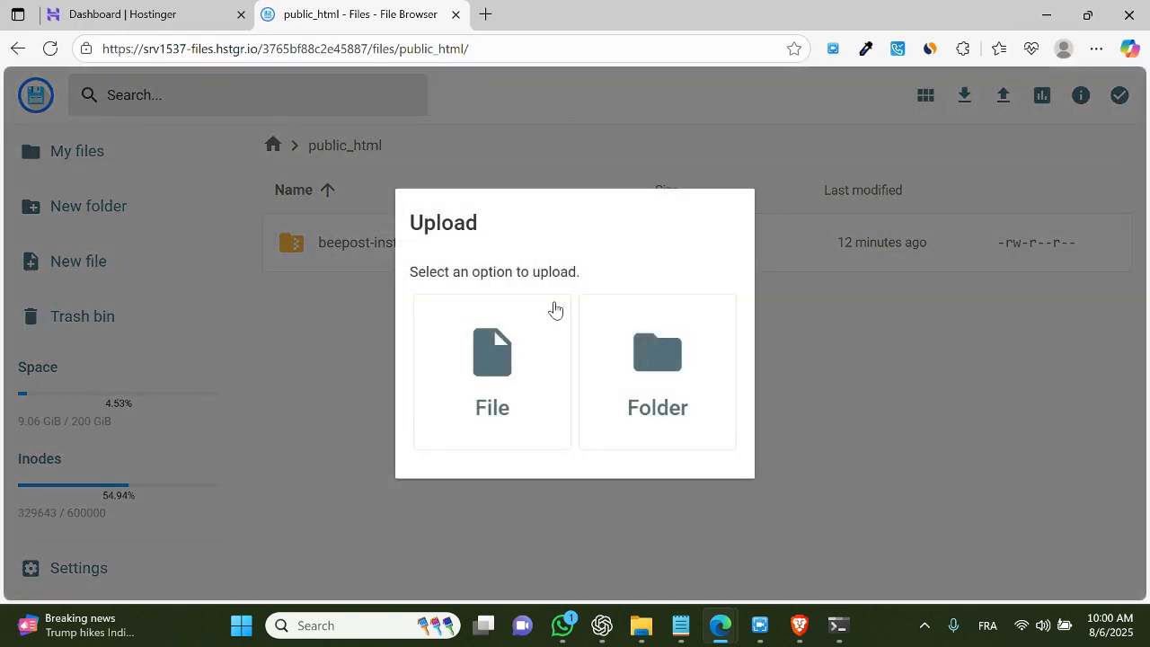
{"action": "left_click", "coordinate": [872, 457]}
{"action": "left_click", "coordinate": [634, 629]}
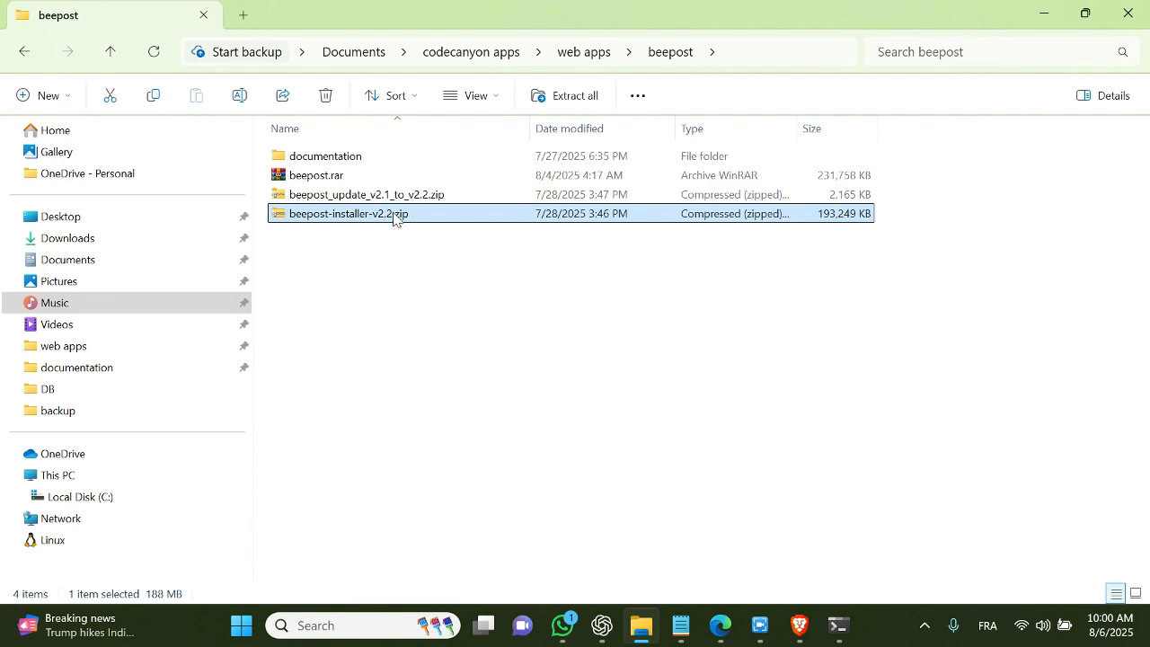
{"action": "left_click", "coordinate": [1045, 13]}
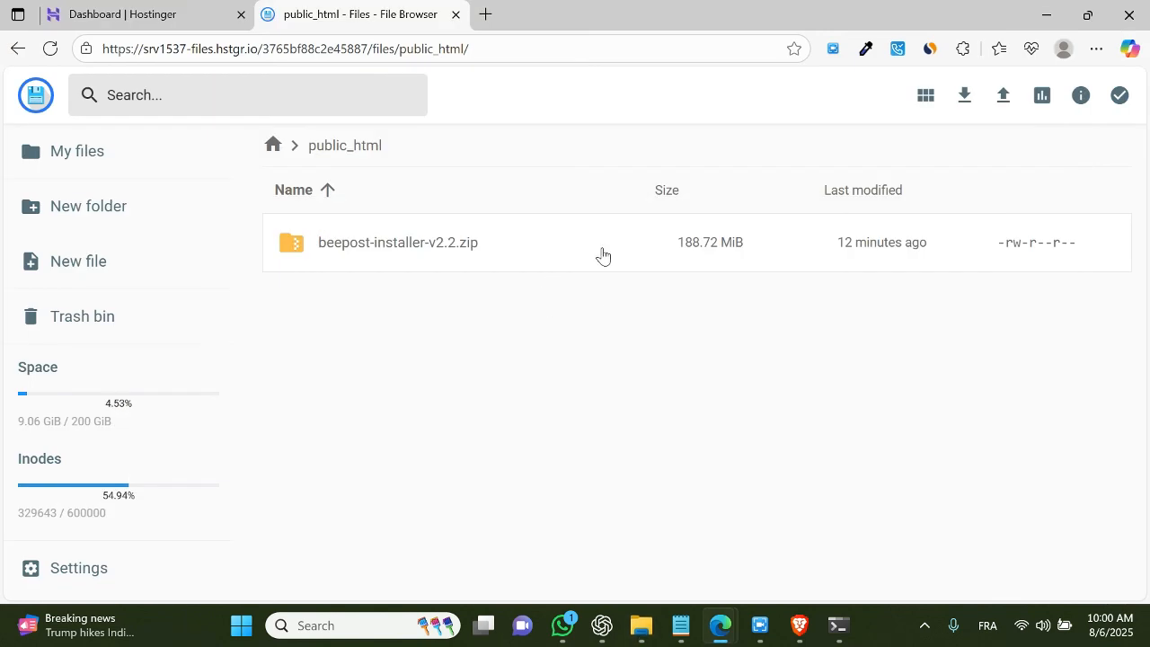
Extract beepost-installer-v2.2.zip into the public_html folder without naming a new folder.
{"action": "right_click", "coordinate": [432, 244]}
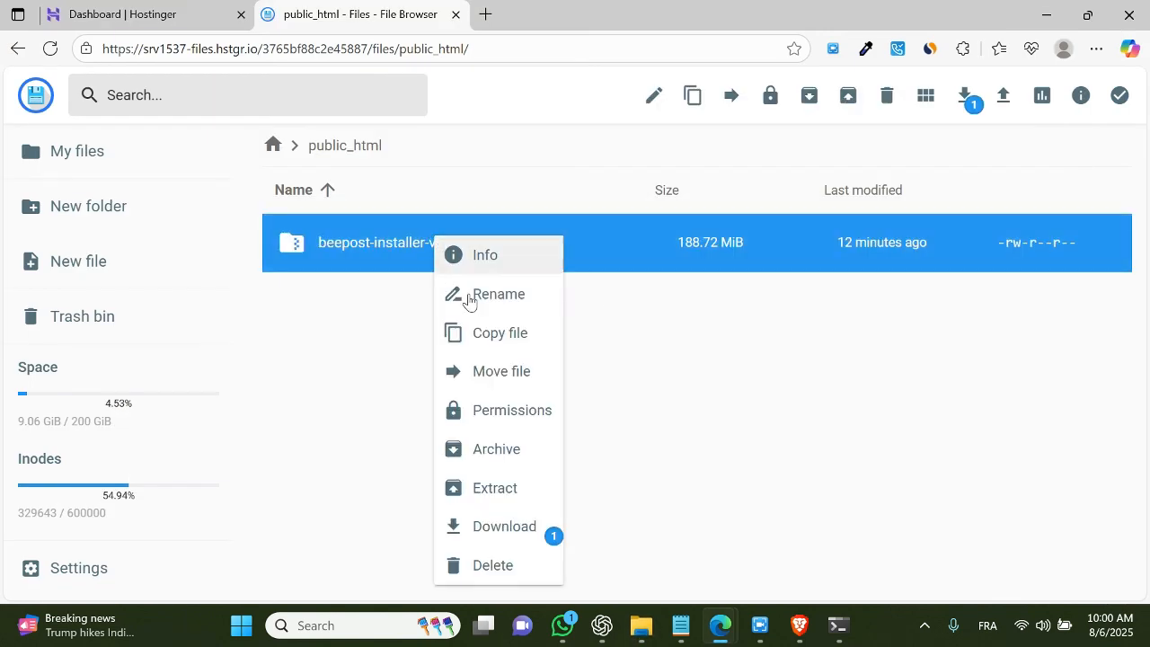
{"action": "left_click", "coordinate": [513, 477]}
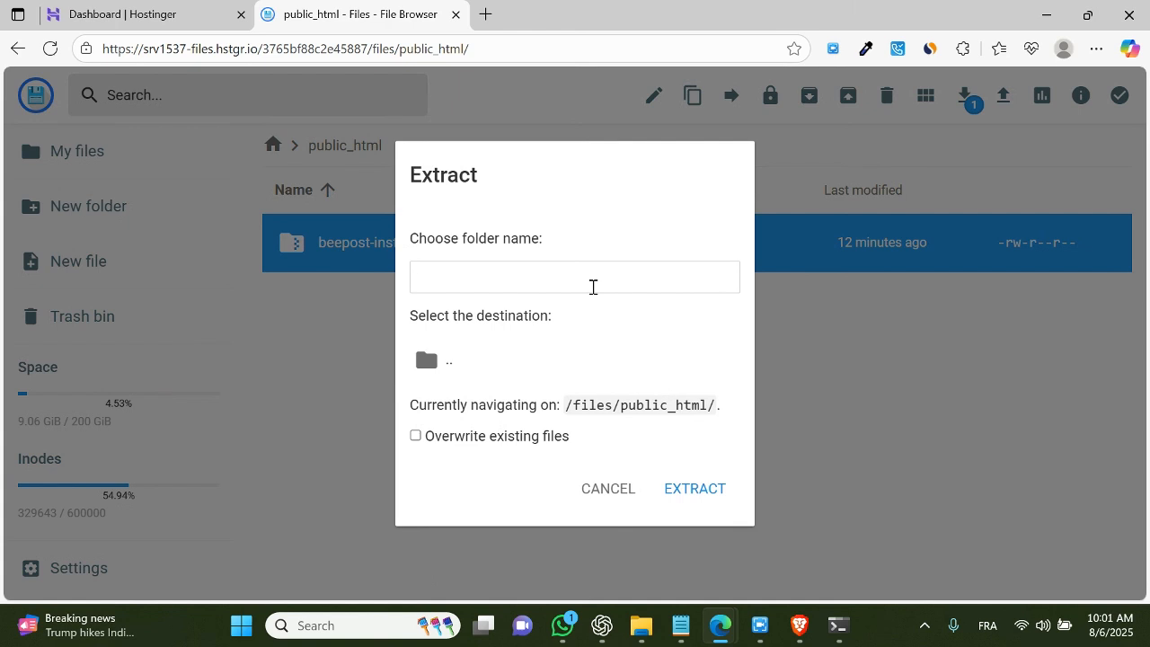
{"action": "left_click", "coordinate": [715, 502]}
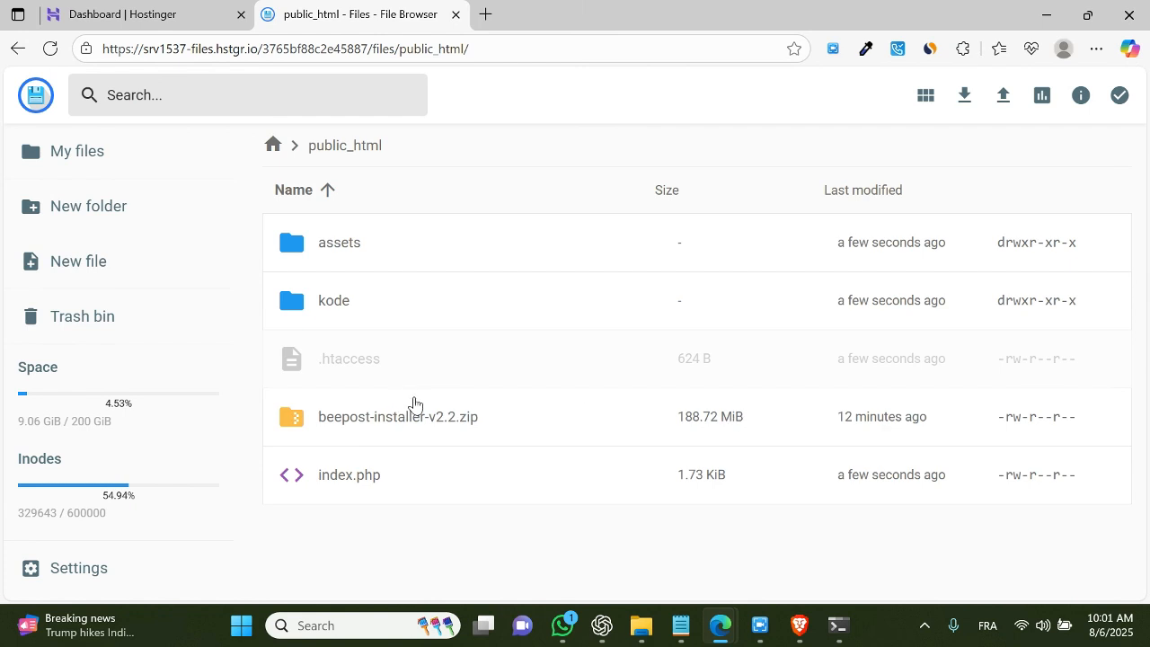
Return to the Hostinger dashboard and open the ajitskan.com site to launch the Beepost installer.
{"action": "left_click", "coordinate": [123, 14]}
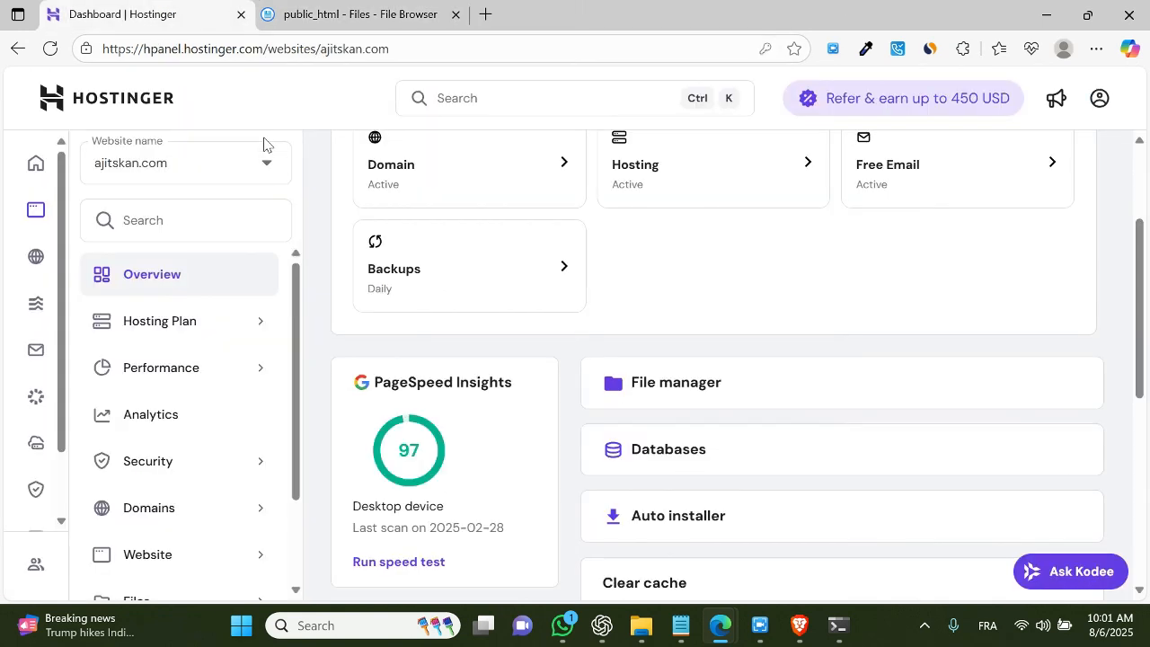
{"action": "scroll", "coordinate": [506, 310], "scroll_direction": "up", "scroll_amount": 2}
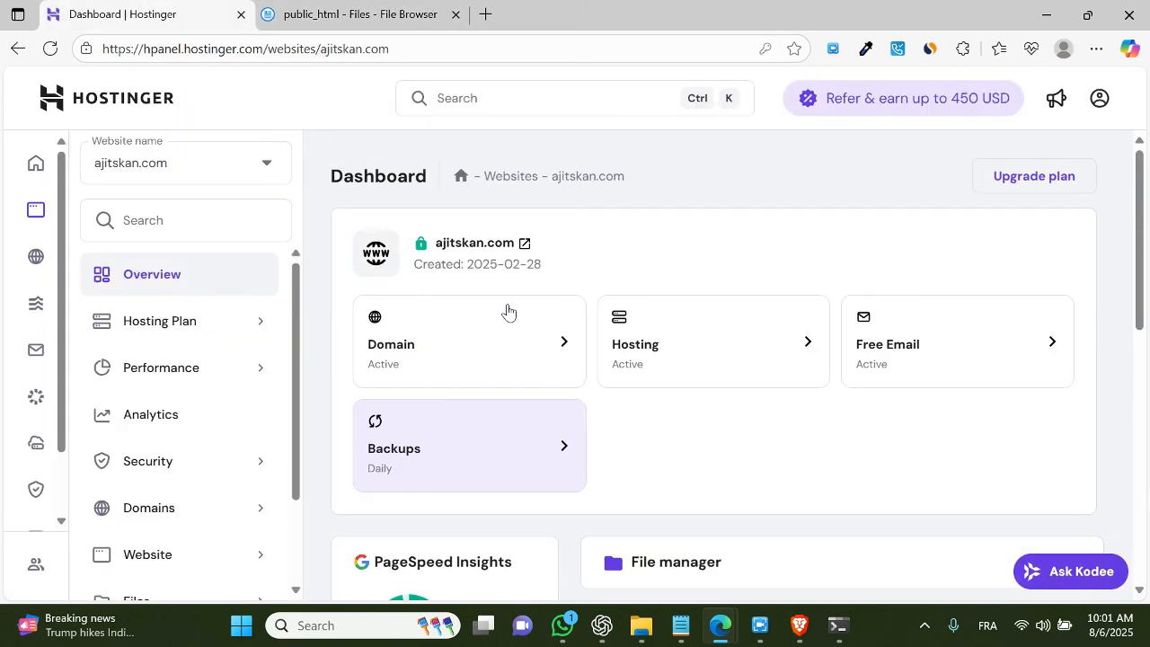
{"action": "left_click", "coordinate": [524, 243]}
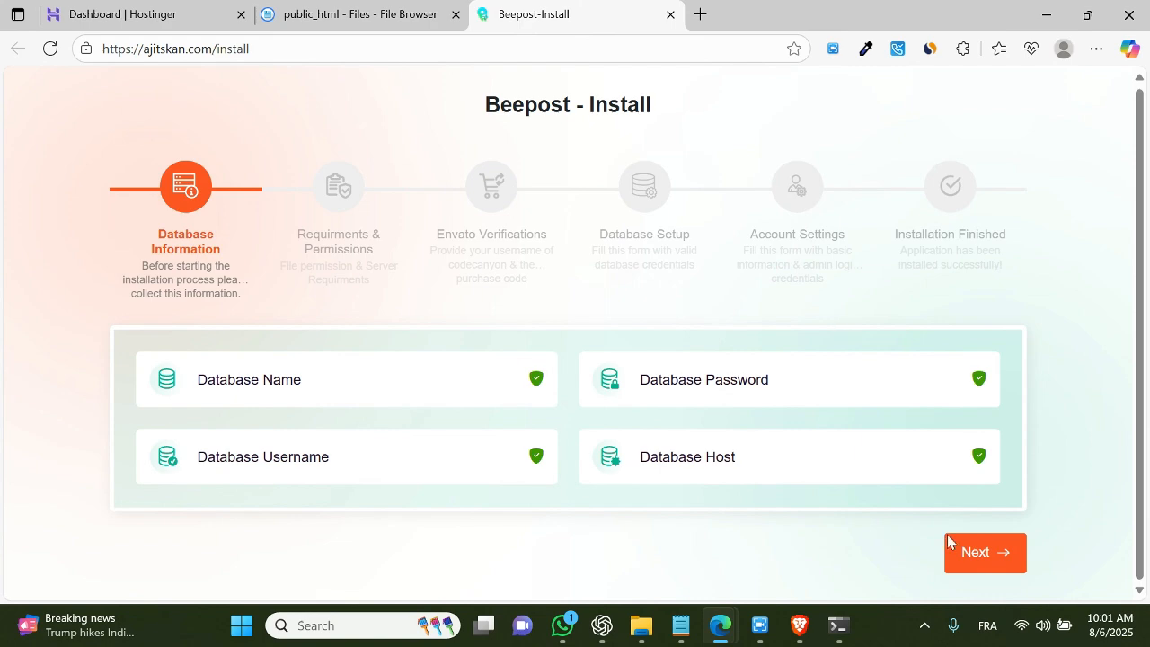
Continue past the installer's database information page and review the listed server requirements and file permissions.
{"action": "left_click", "coordinate": [1001, 551]}
{"action": "scroll", "coordinate": [958, 485], "scroll_direction": "down", "scroll_amount": 3}
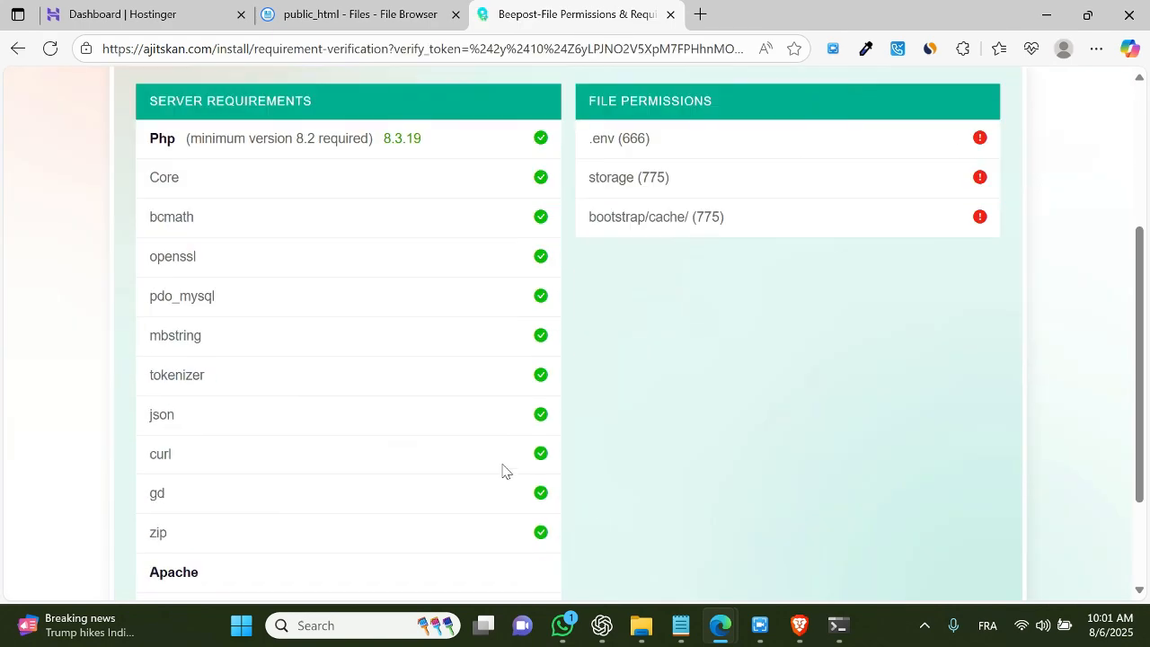
{"action": "scroll", "coordinate": [704, 458], "scroll_direction": "up", "scroll_amount": 1}
{"action": "scroll", "coordinate": [326, 239], "scroll_direction": "down", "scroll_amount": 3}
{"action": "scroll", "coordinate": [700, 419], "scroll_direction": "up", "scroll_amount": 4}
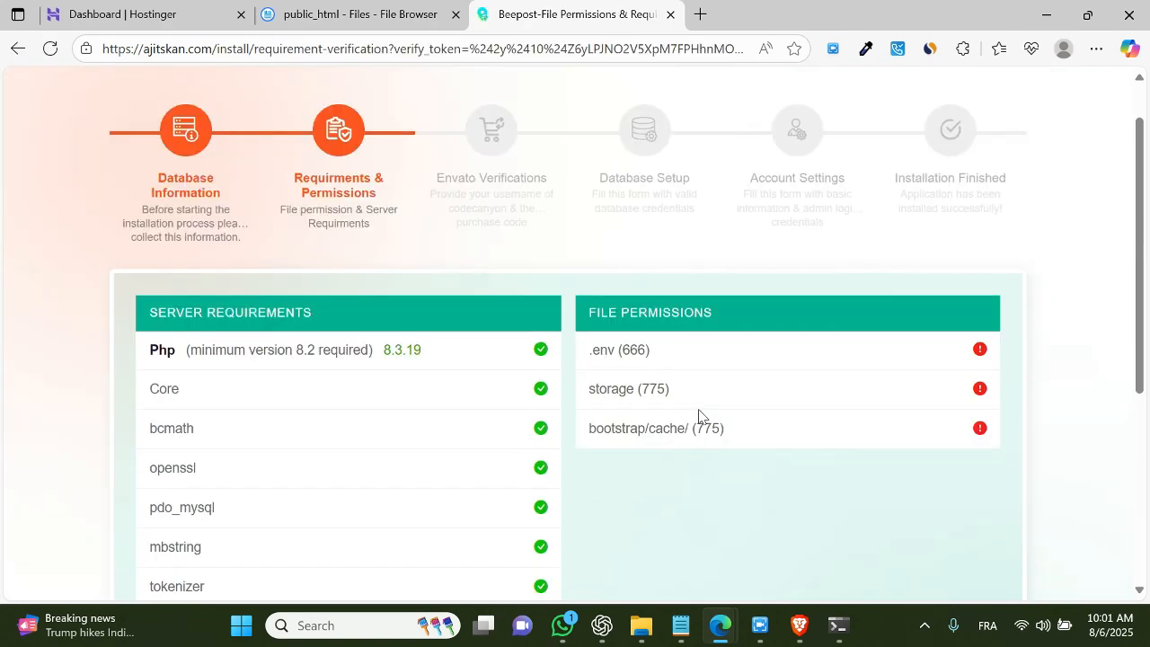
{"action": "scroll", "coordinate": [817, 462], "scroll_direction": "down", "scroll_amount": 4}
{"action": "scroll", "coordinate": [859, 418], "scroll_direction": "up", "scroll_amount": 4}
Set the permissions of the .env file in public_html/kode to 666 by granting write access to group and others.
{"action": "left_click", "coordinate": [386, 13]}
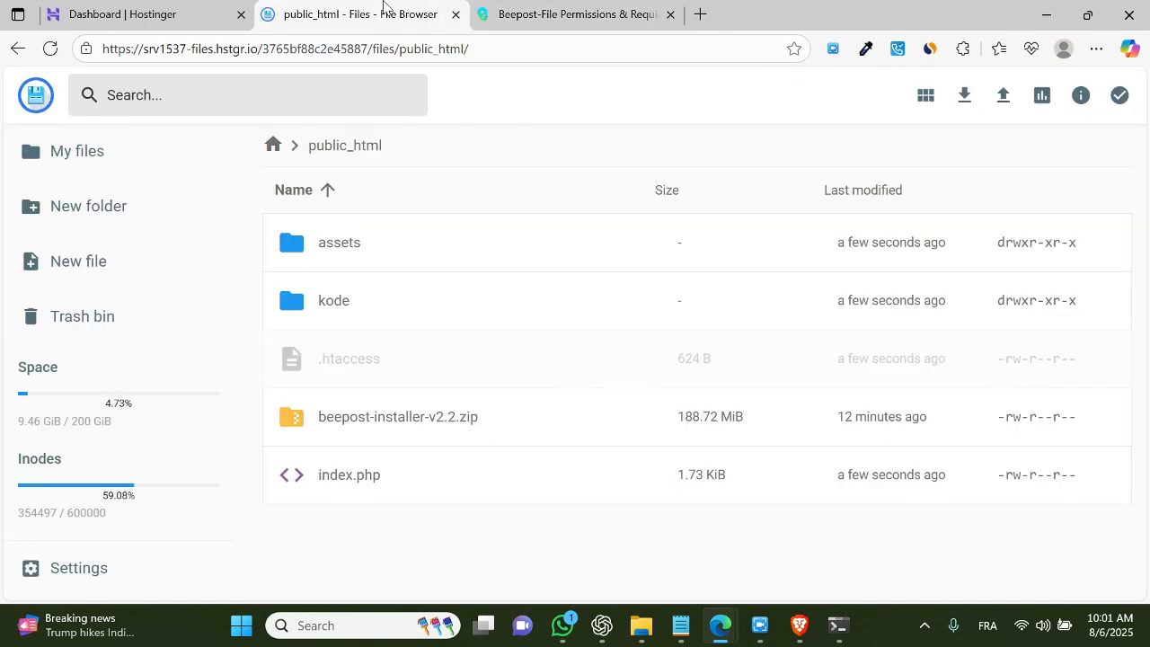
{"action": "double_click", "coordinate": [344, 314]}
{"action": "scroll", "coordinate": [477, 349], "scroll_direction": "down", "scroll_amount": 6}
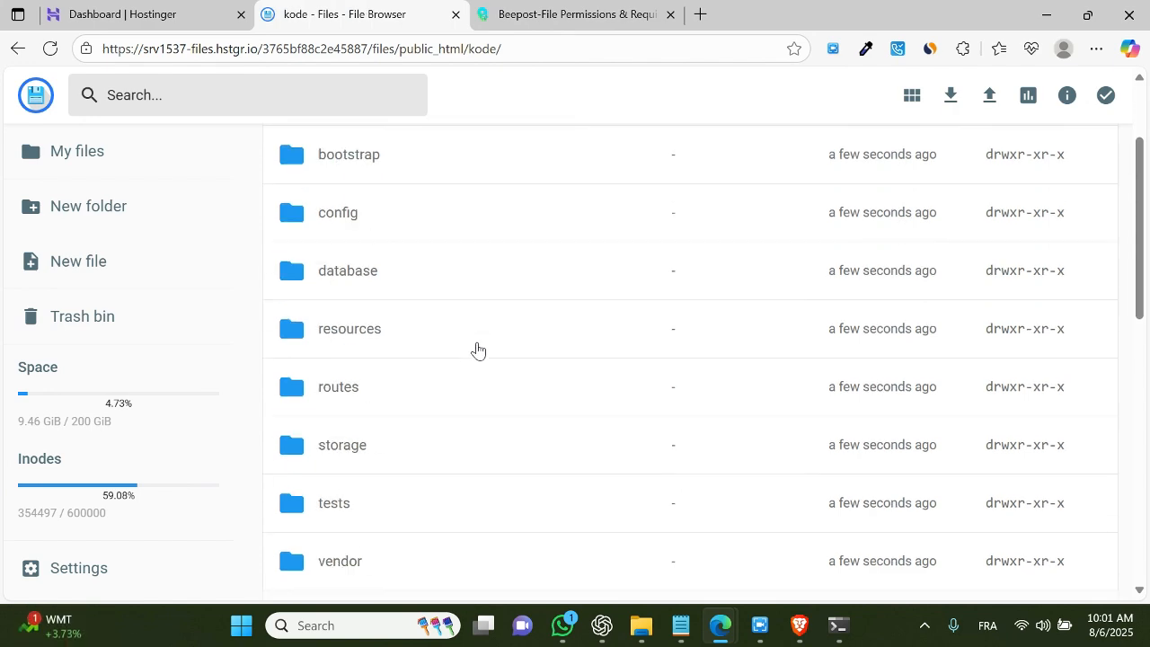
{"action": "right_click", "coordinate": [346, 269]}
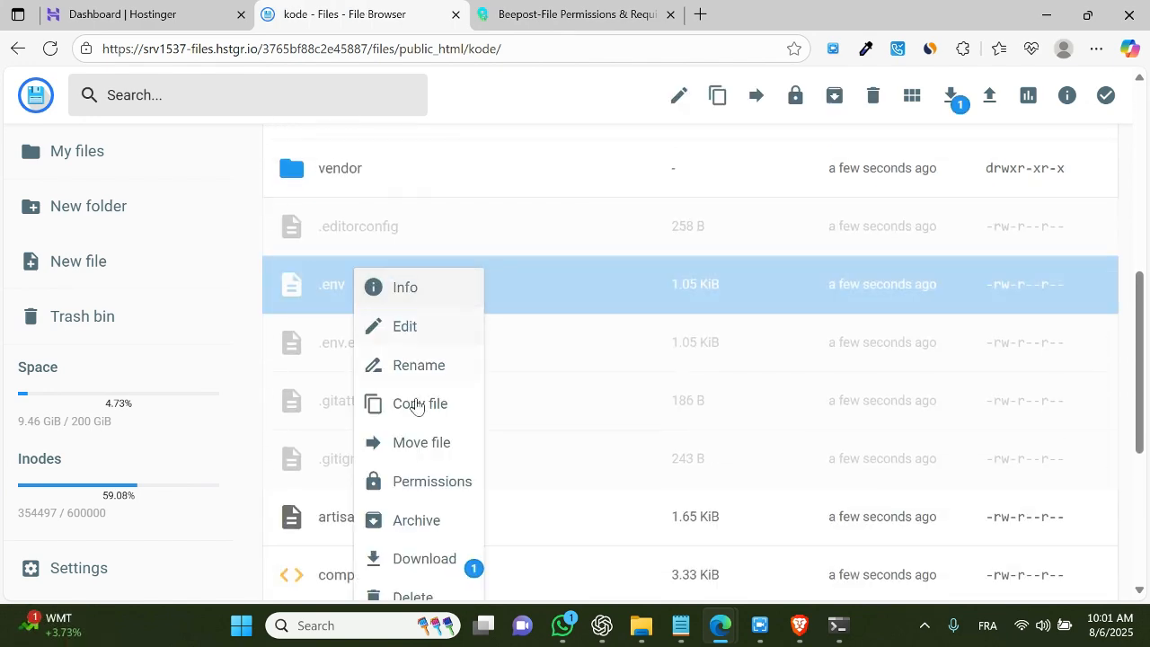
{"action": "left_click", "coordinate": [426, 482]}
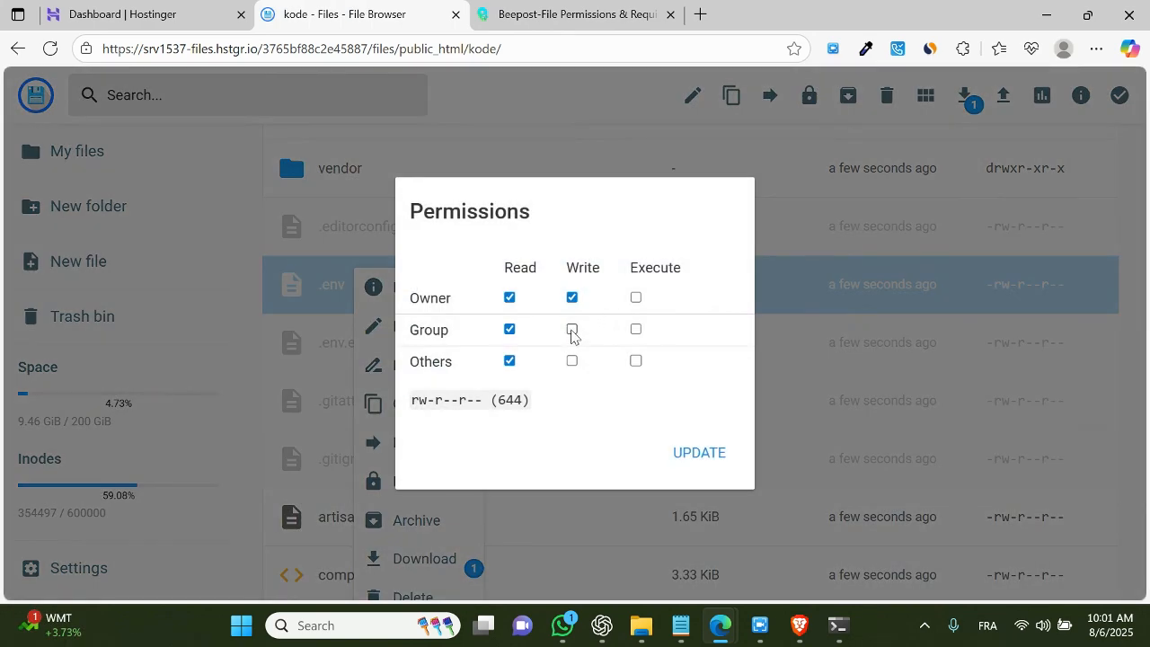
{"action": "left_click", "coordinate": [572, 329]}
{"action": "left_click", "coordinate": [572, 360]}
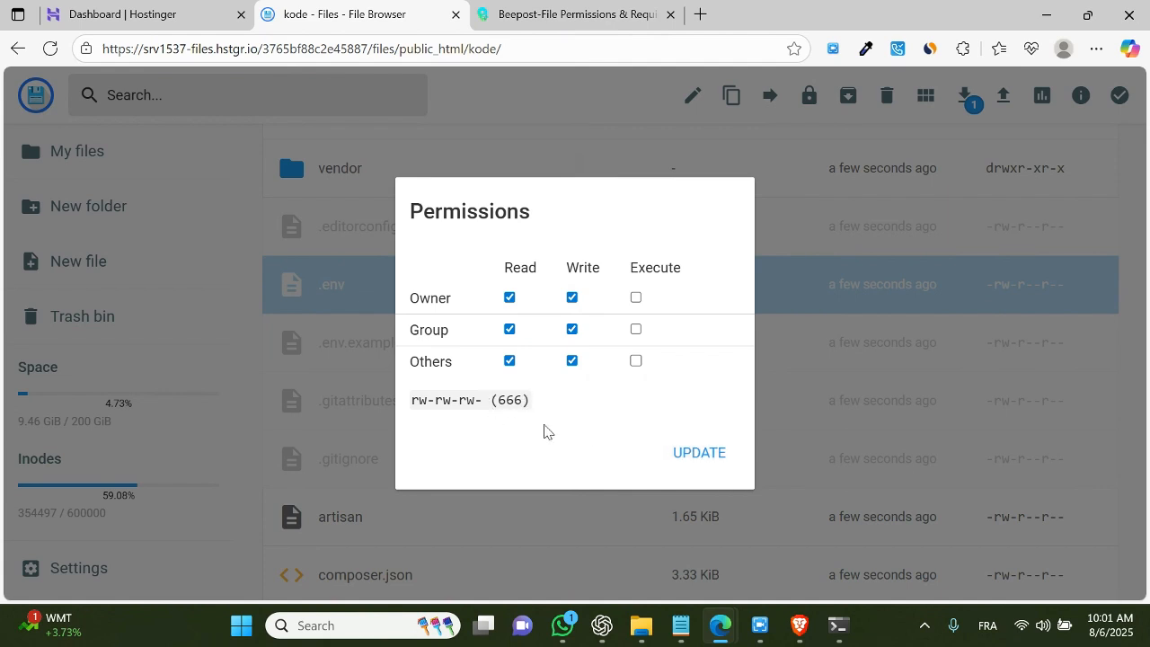
{"action": "left_click", "coordinate": [718, 458]}
Check the installer's required permissions and set the kode/storage folder to 775 by granting write access to the group.
{"action": "left_click", "coordinate": [575, 15]}
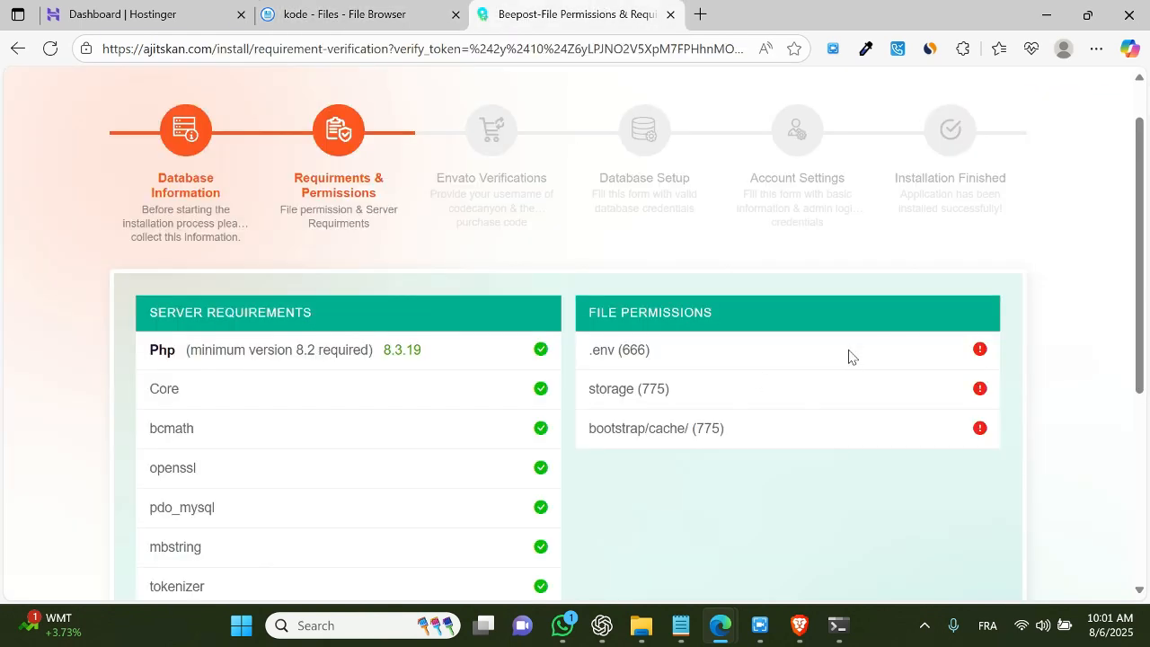
{"action": "left_click", "coordinate": [341, 14]}
{"action": "scroll", "coordinate": [411, 336], "scroll_direction": "down", "scroll_amount": 1}
{"action": "scroll", "coordinate": [347, 468], "scroll_direction": "down", "scroll_amount": 2}
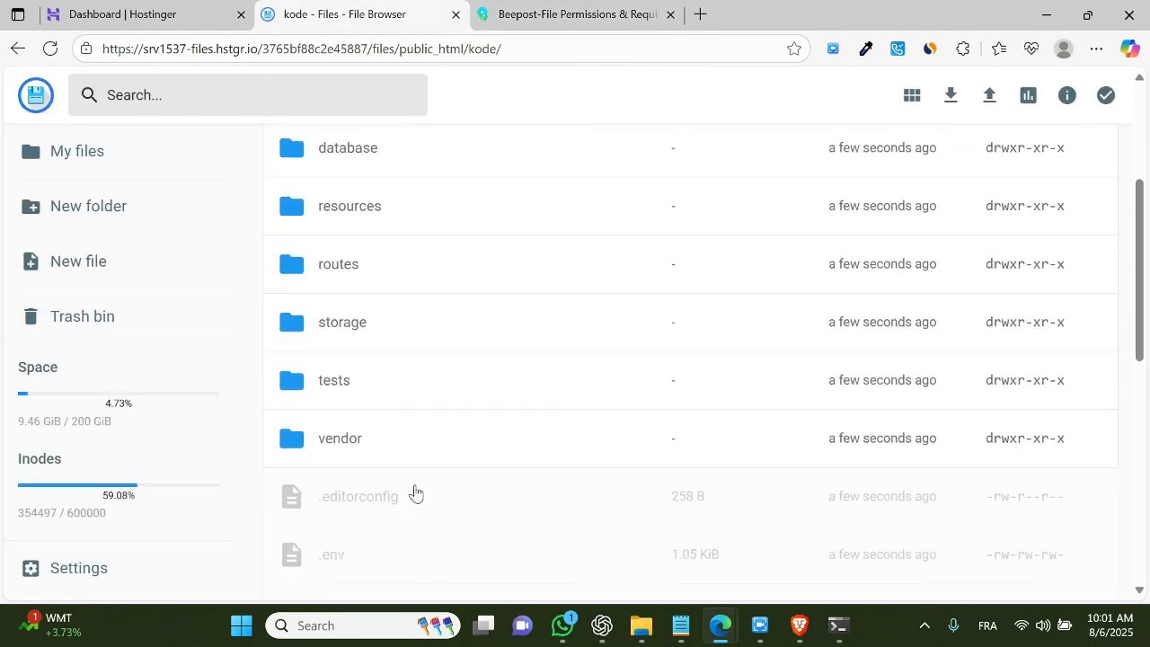
{"action": "right_click", "coordinate": [359, 325]}
{"action": "left_click", "coordinate": [439, 496]}
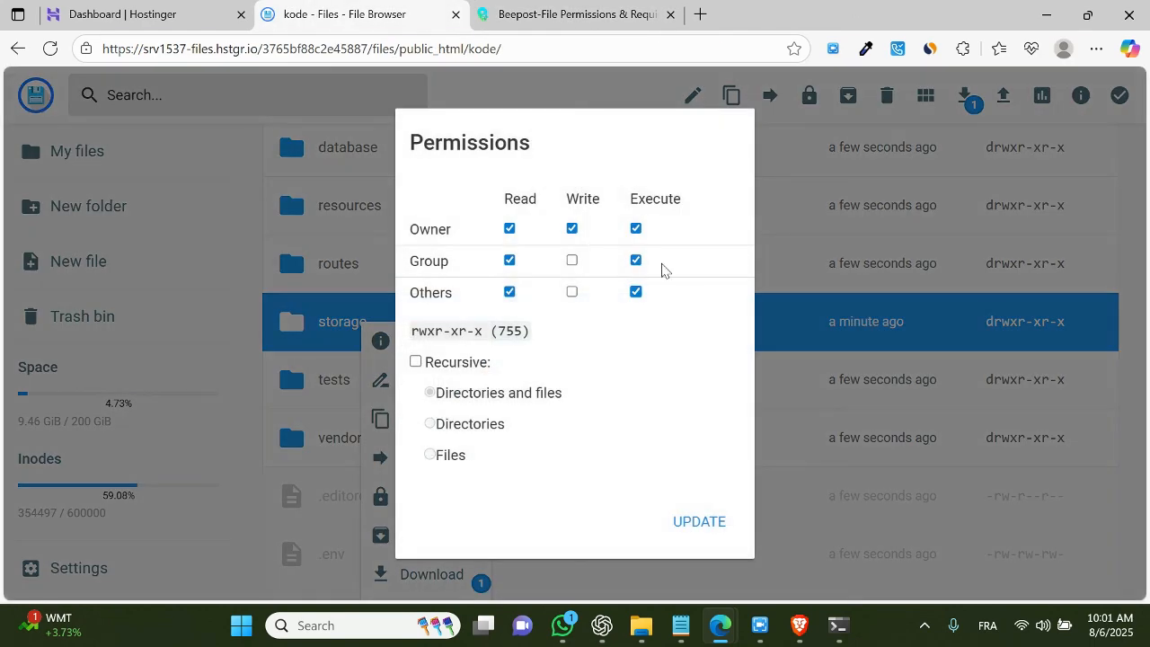
{"action": "left_click", "coordinate": [573, 260]}
{"action": "left_click", "coordinate": [702, 521]}
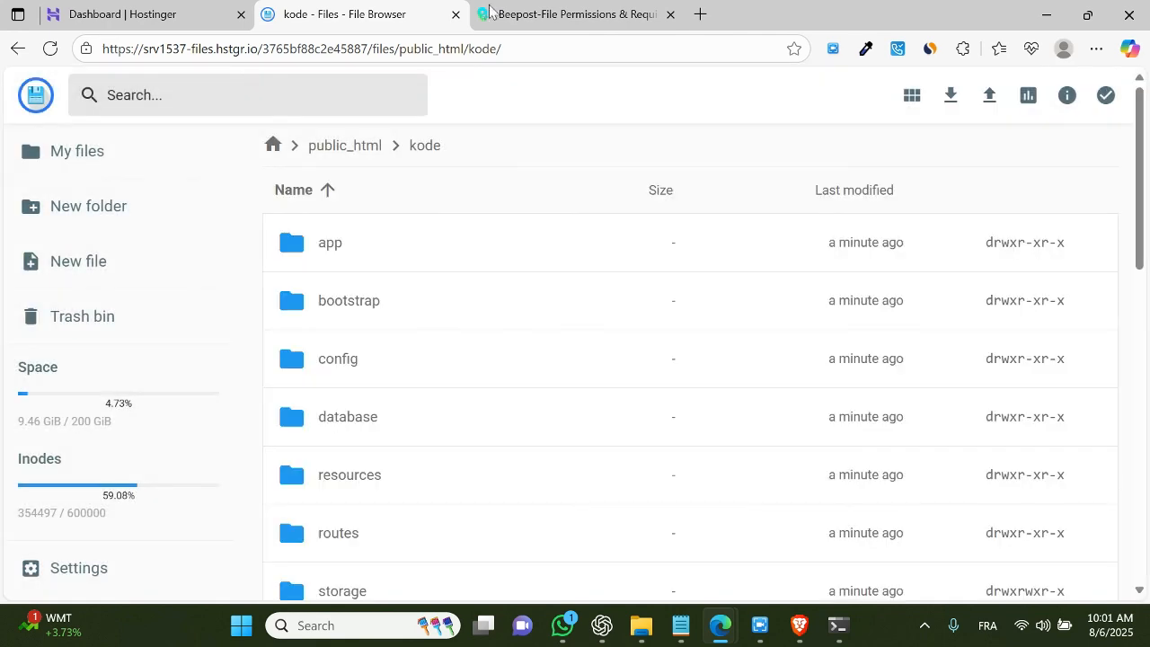
Set the permissions of the cache folder inside kode/bootstrap to 775 by granting write access to the group.
{"action": "key", "text": "ctrl+Tab"}
{"action": "key", "text": "ctrl+shift+Tab"}
{"action": "double_click", "coordinate": [371, 301]}
{"action": "right_click", "coordinate": [374, 249]}
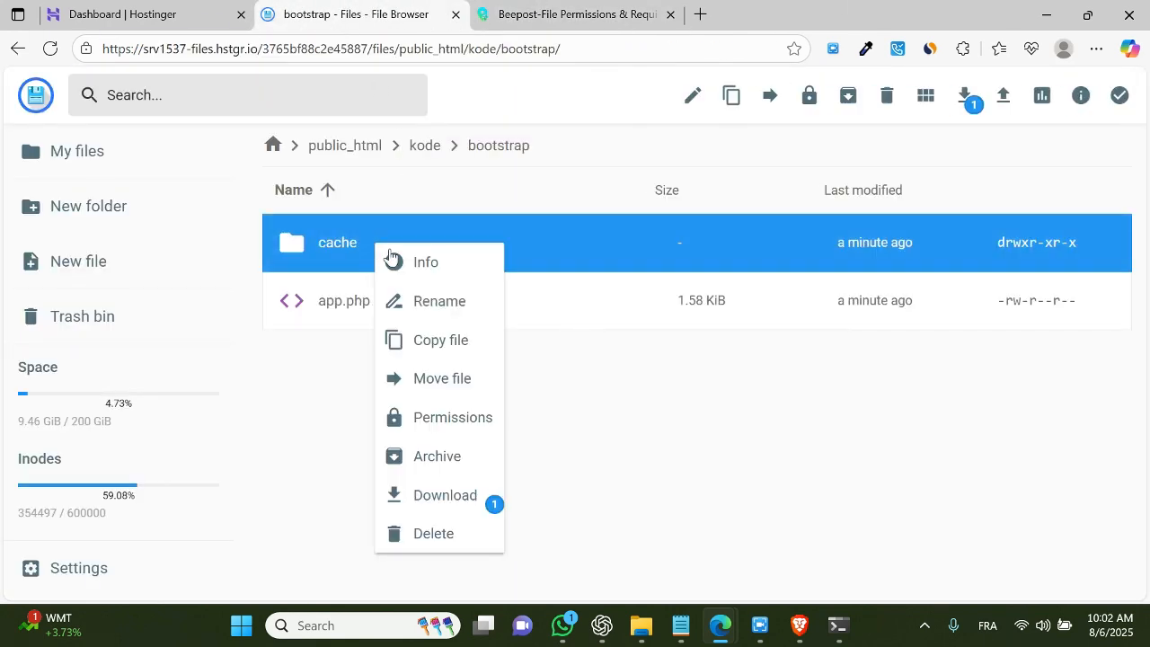
{"action": "left_click", "coordinate": [427, 416]}
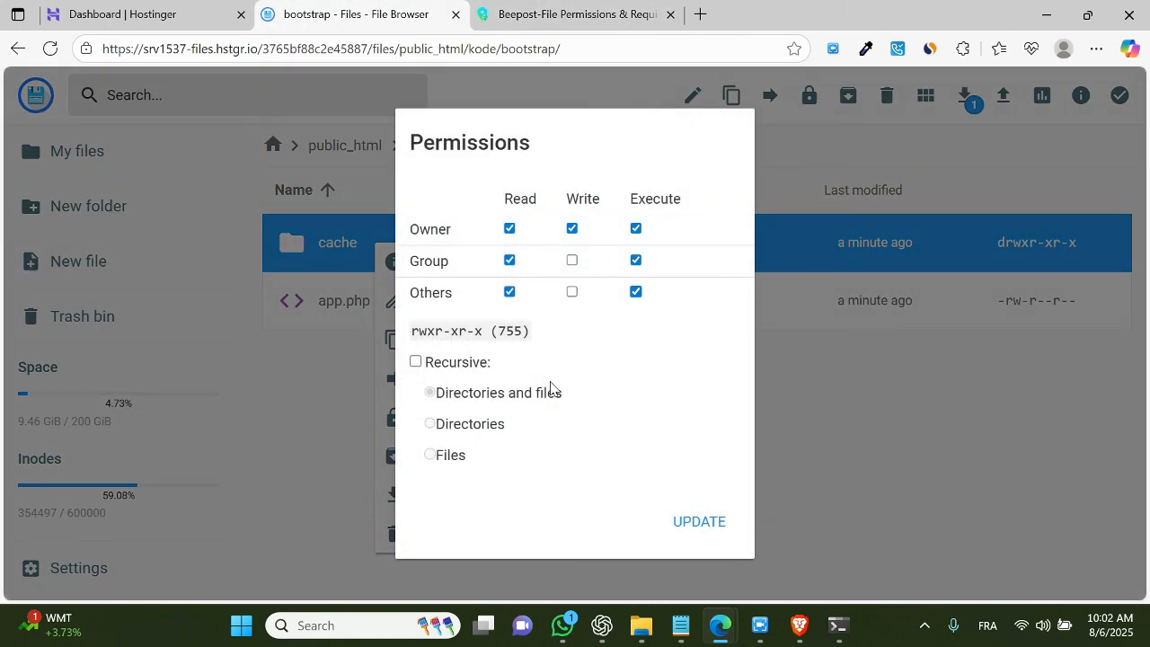
{"action": "left_click", "coordinate": [571, 260]}
{"action": "left_click", "coordinate": [699, 521]}
Recheck the file permissions in the Beepost installer and continue to the Envato verification page.
{"action": "left_click", "coordinate": [585, 7]}
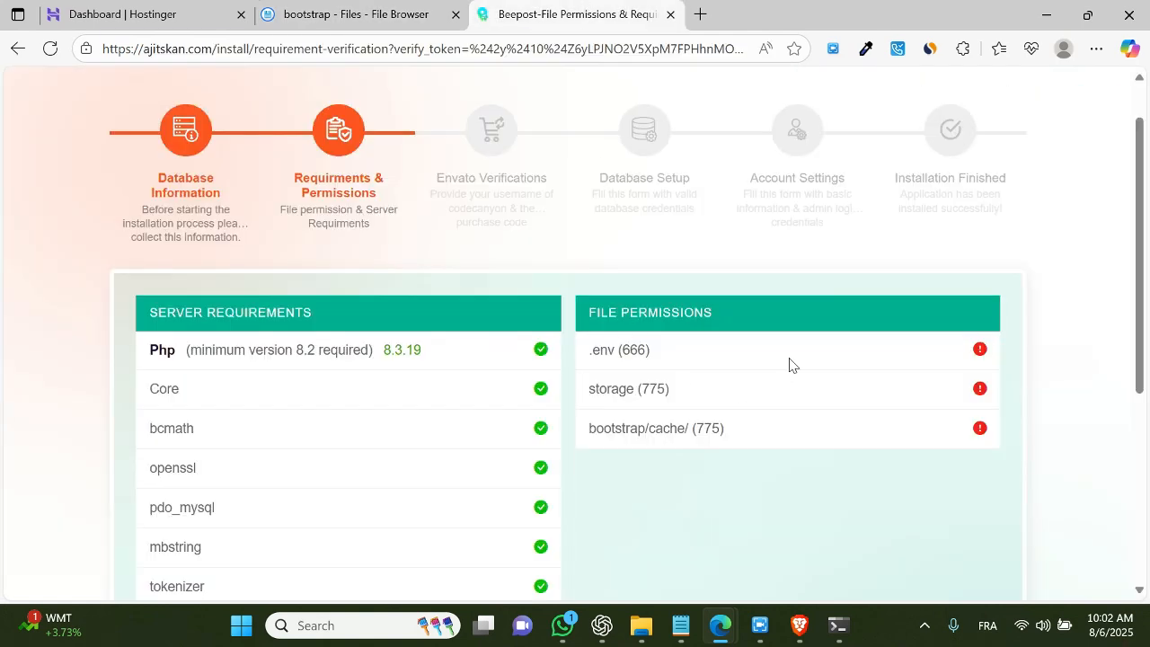
{"action": "scroll", "coordinate": [787, 362], "scroll_direction": "down", "scroll_amount": 5}
{"action": "left_click", "coordinate": [1000, 557]}
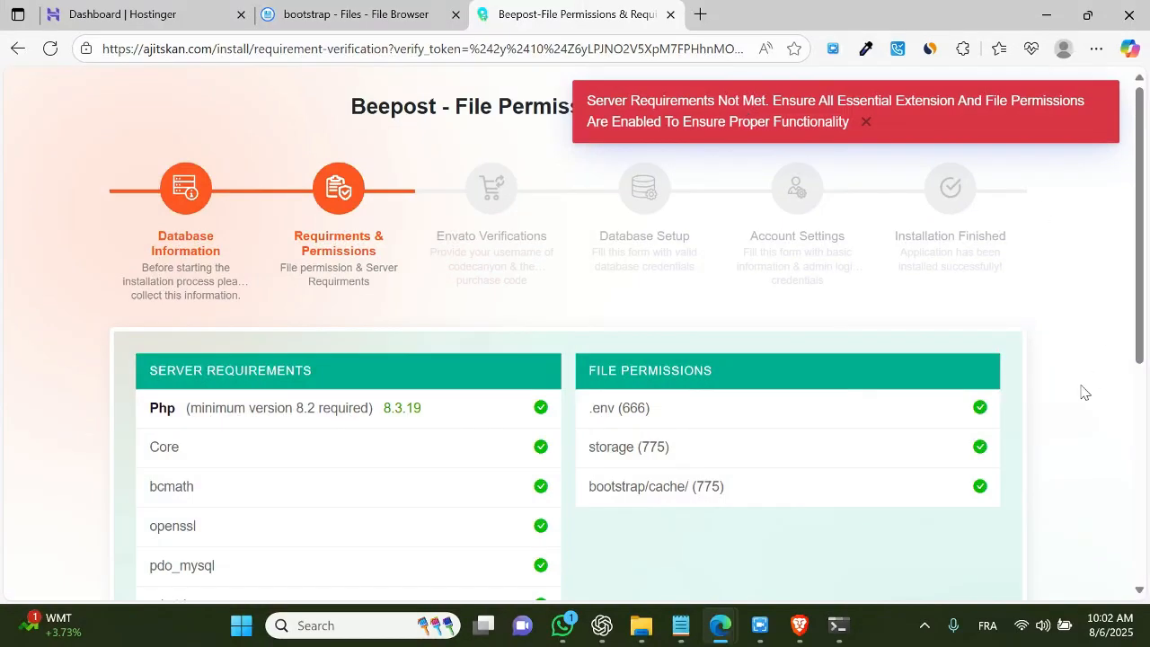
{"action": "scroll", "coordinate": [1001, 421], "scroll_direction": "down", "scroll_amount": 5}
{"action": "left_click", "coordinate": [999, 552]}
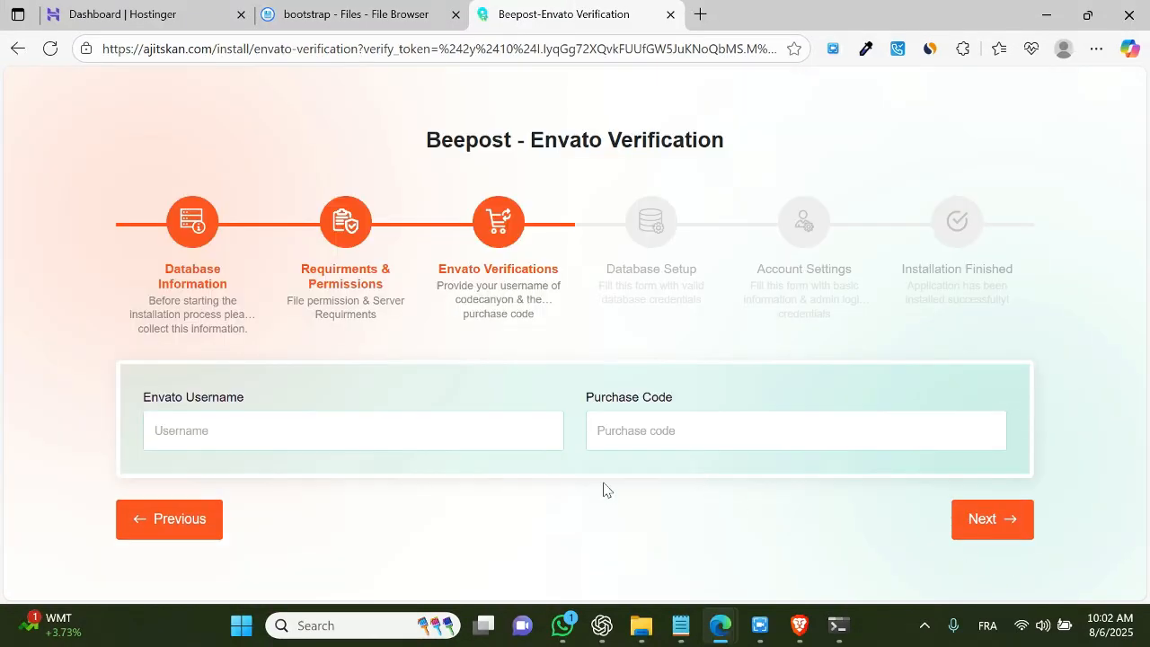
Fill in the Envato username and purchase code with the saved entry, and continue to the database setup page.
{"action": "left_click", "coordinate": [249, 427]}
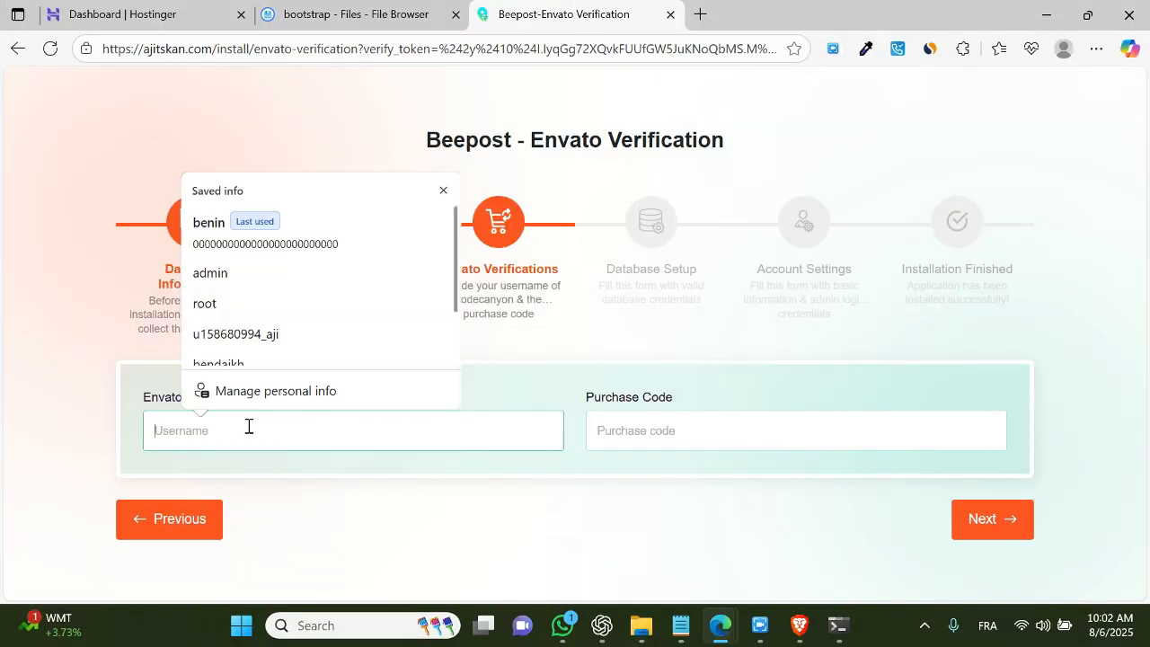
{"action": "left_click", "coordinate": [280, 238]}
{"action": "left_click_drag", "start_coordinate": [216, 433], "coordinate": [107, 433]}
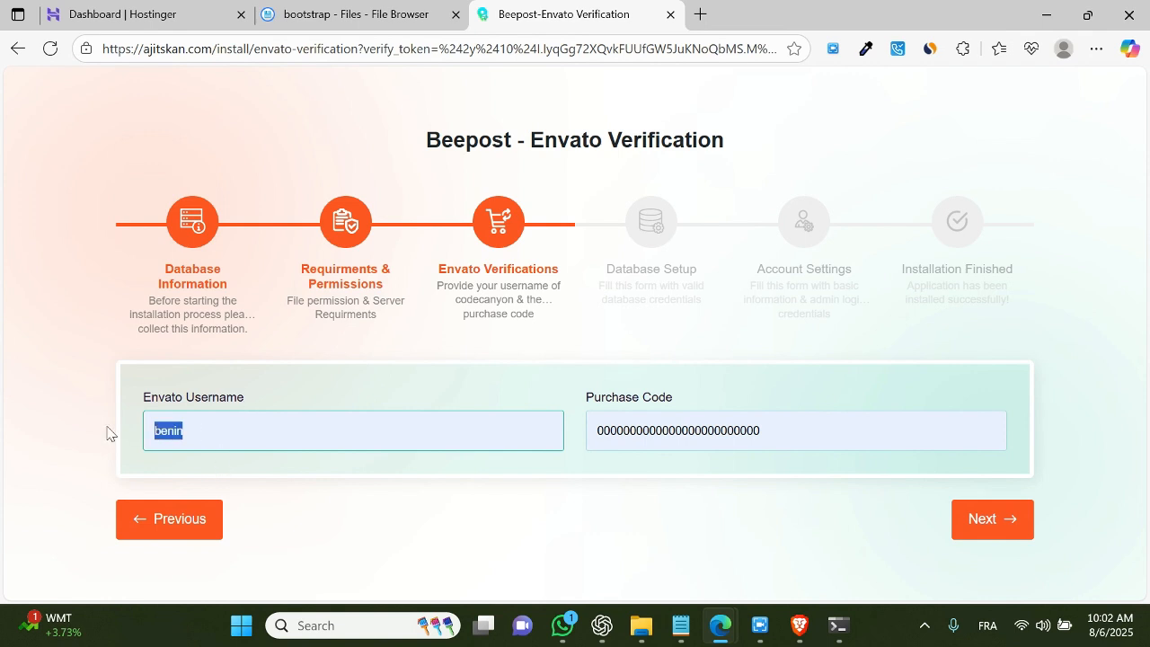
{"action": "left_click_drag", "start_coordinate": [835, 444], "coordinate": [585, 432]}
{"action": "left_click", "coordinate": [561, 386]}
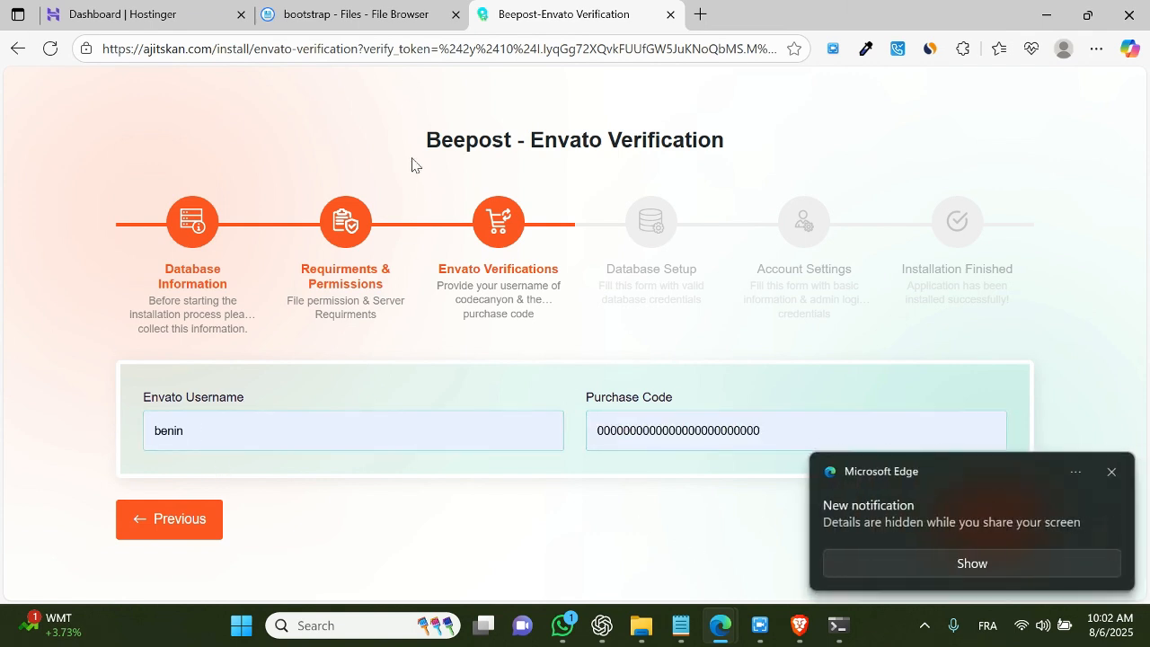
{"action": "left_click", "coordinate": [1111, 473]}
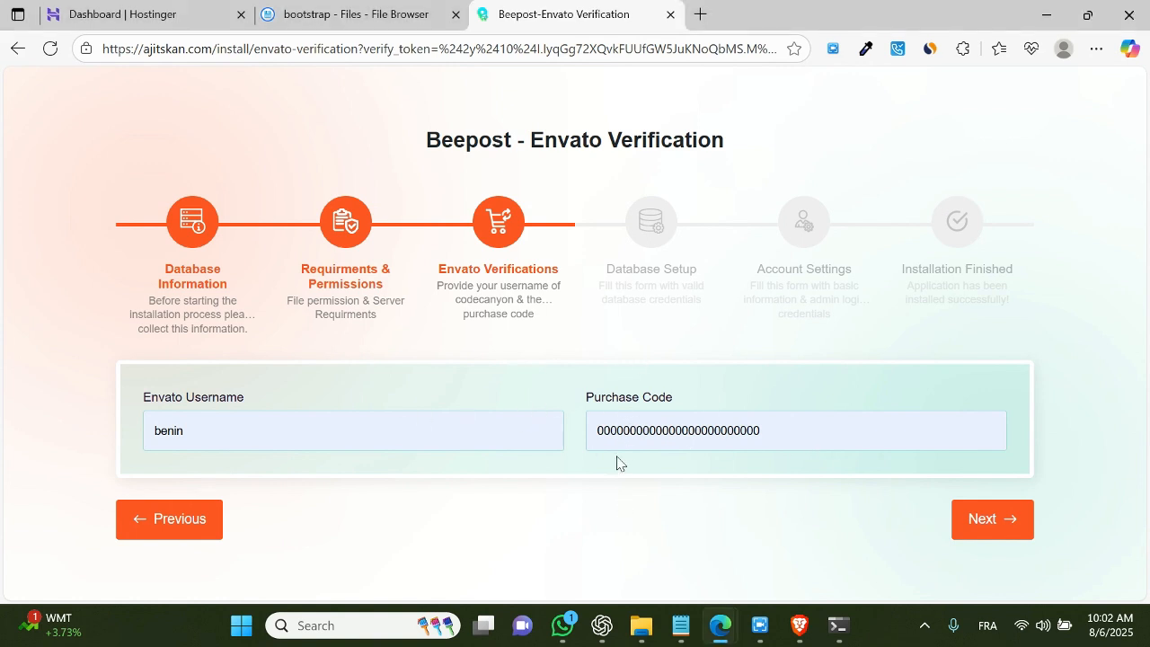
{"action": "left_click", "coordinate": [986, 521]}
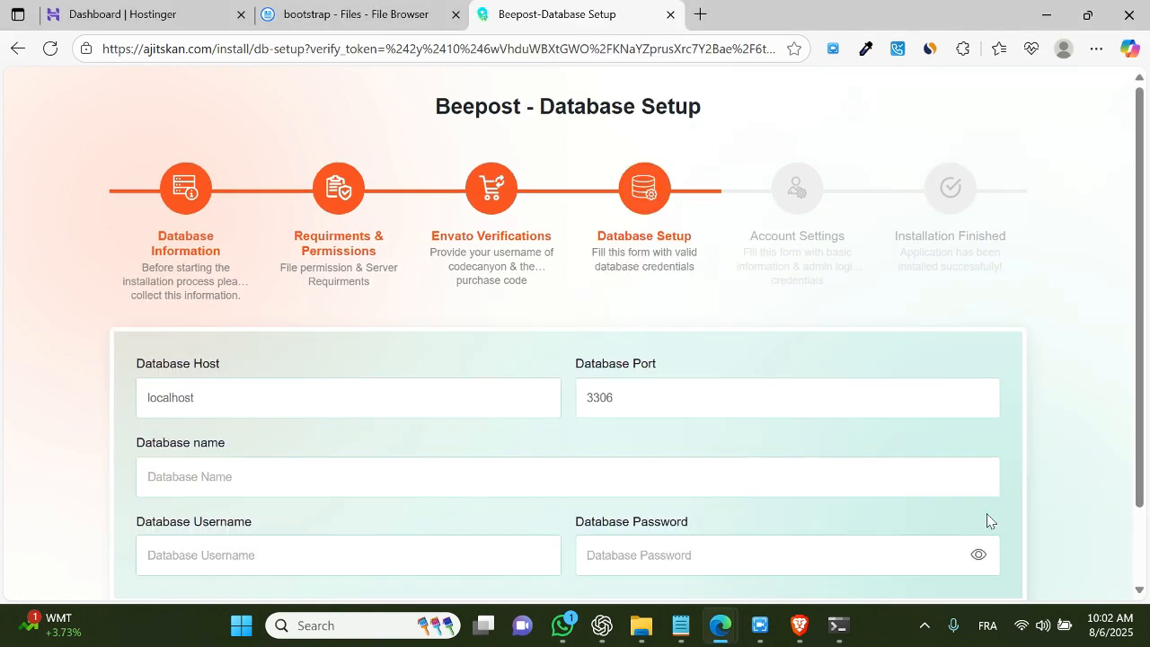
Review the installer's database fields and open the MySQL database management page for ajitskan.com in Hostinger.
{"action": "scroll", "coordinate": [557, 398], "scroll_direction": "down", "scroll_amount": 2}
{"action": "left_click", "coordinate": [666, 303]}
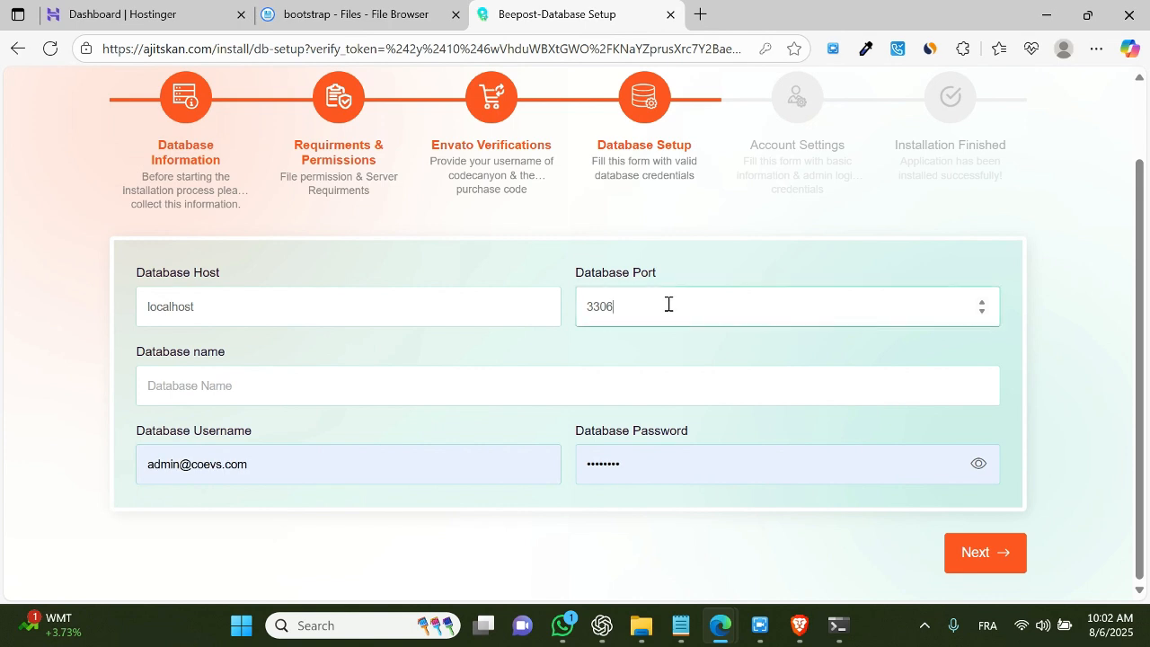
{"action": "left_click", "coordinate": [219, 401]}
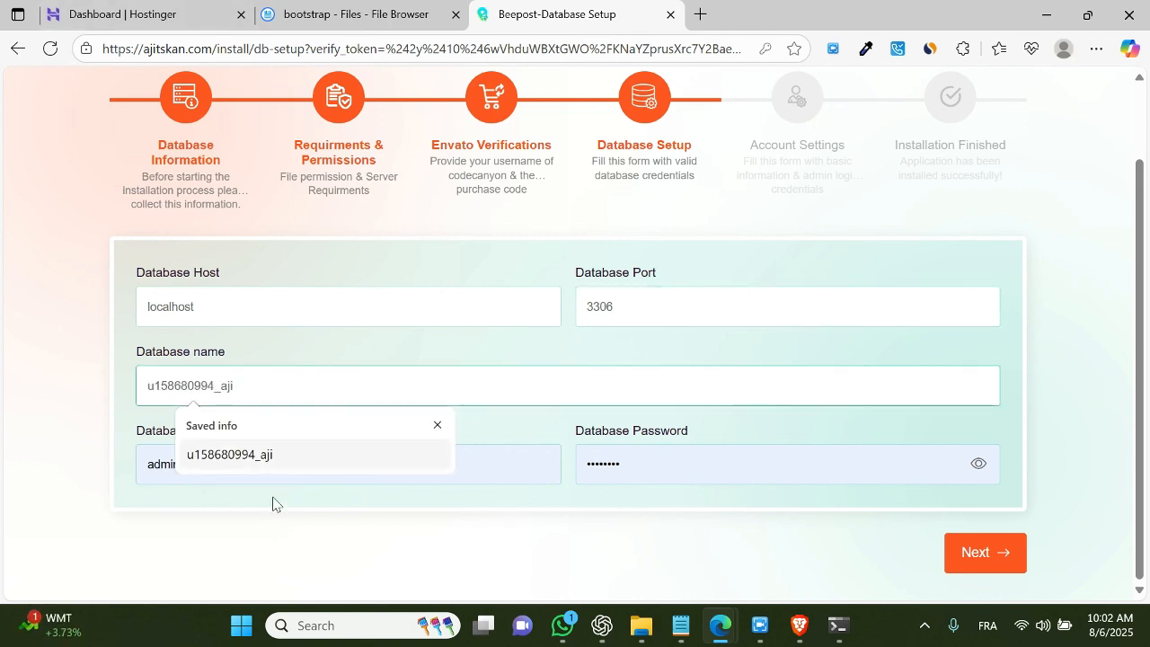
{"action": "left_click", "coordinate": [611, 527]}
{"action": "left_click", "coordinate": [115, 11]}
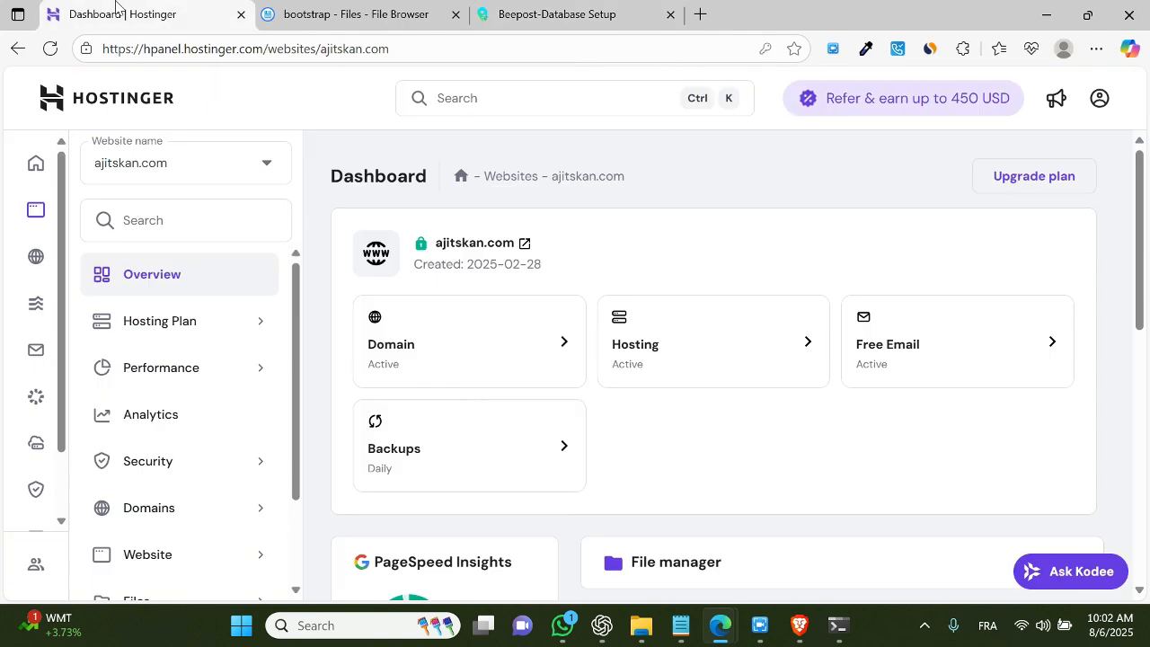
{"action": "scroll", "coordinate": [377, 400], "scroll_direction": "down", "scroll_amount": 3}
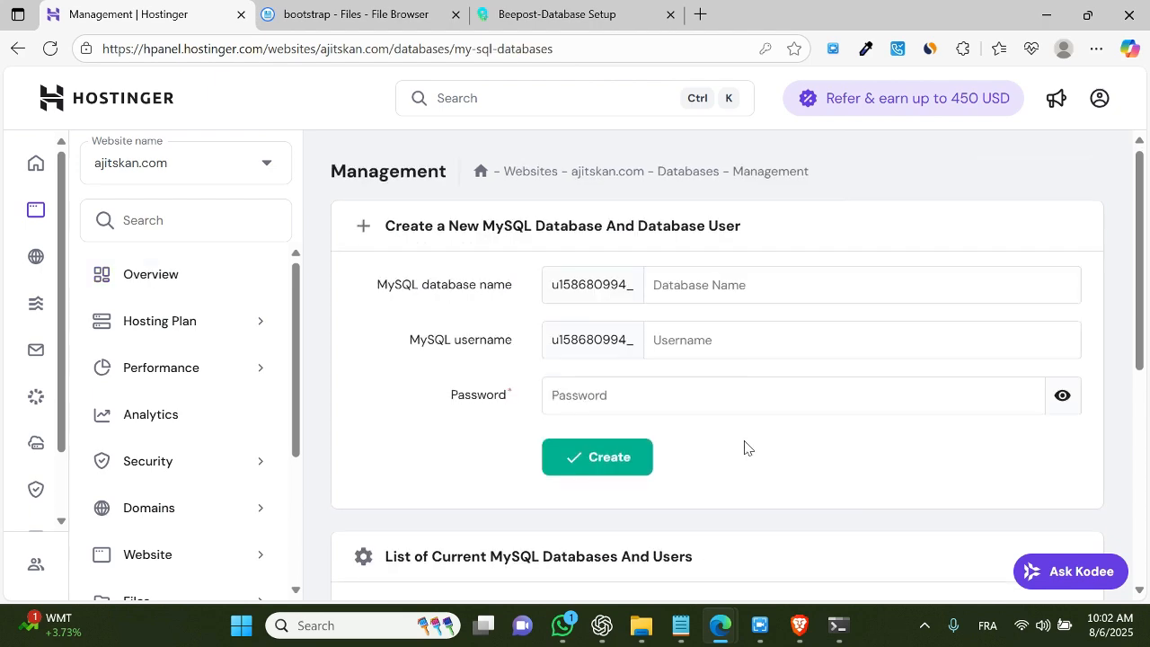
{"action": "scroll", "coordinate": [741, 453], "scroll_direction": "down", "scroll_amount": 5}
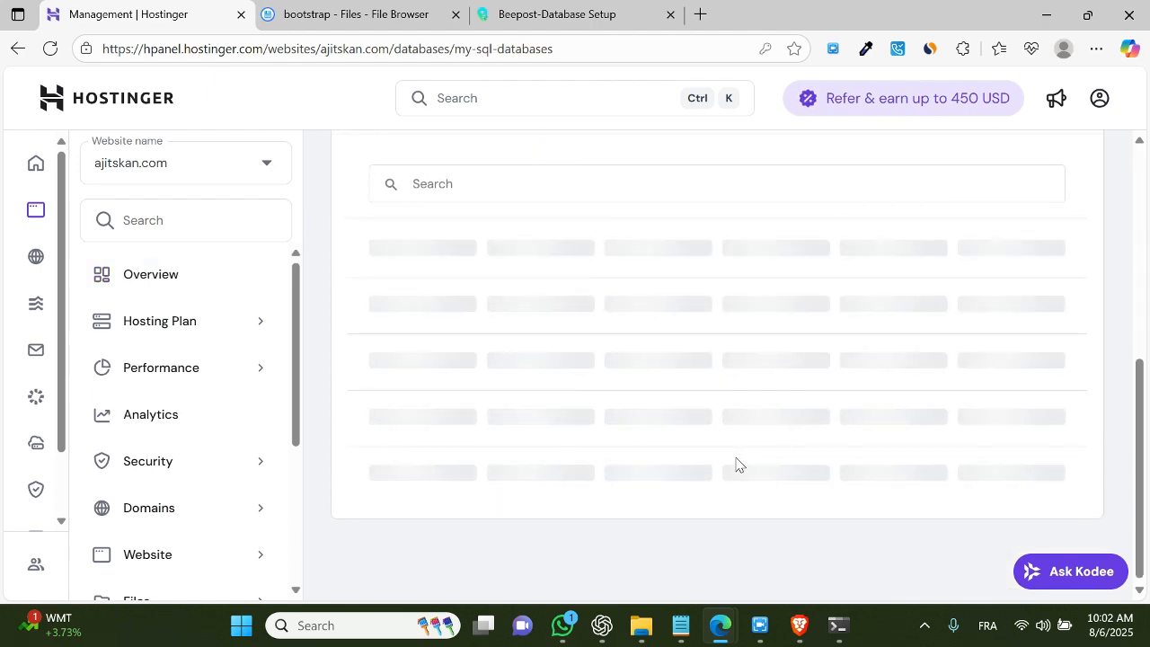
{"action": "scroll", "coordinate": [734, 468], "scroll_direction": "up", "scroll_amount": 5}
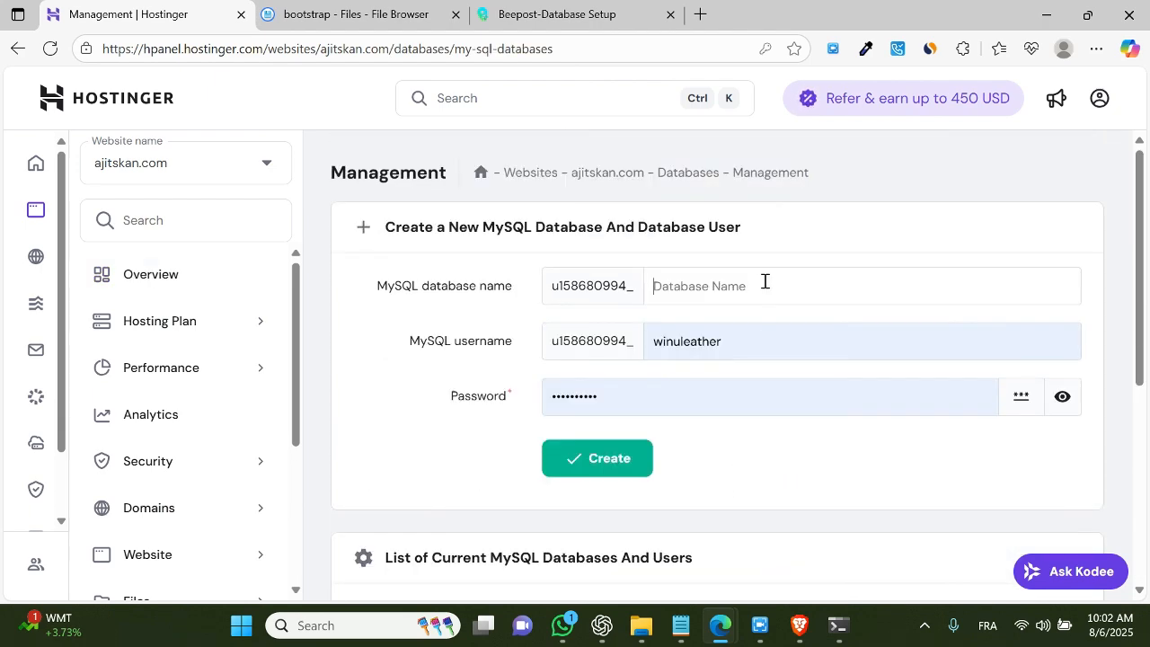
Set both the new MySQL database name and the MySQL username to beepost.
{"action": "left_click", "coordinate": [765, 281]}
{"action": "type", "text": "beepost"}
{"action": "key", "text": "ctrl+a"}
{"action": "key", "text": "ctrl+c"}
{"action": "left_click", "coordinate": [775, 332]}
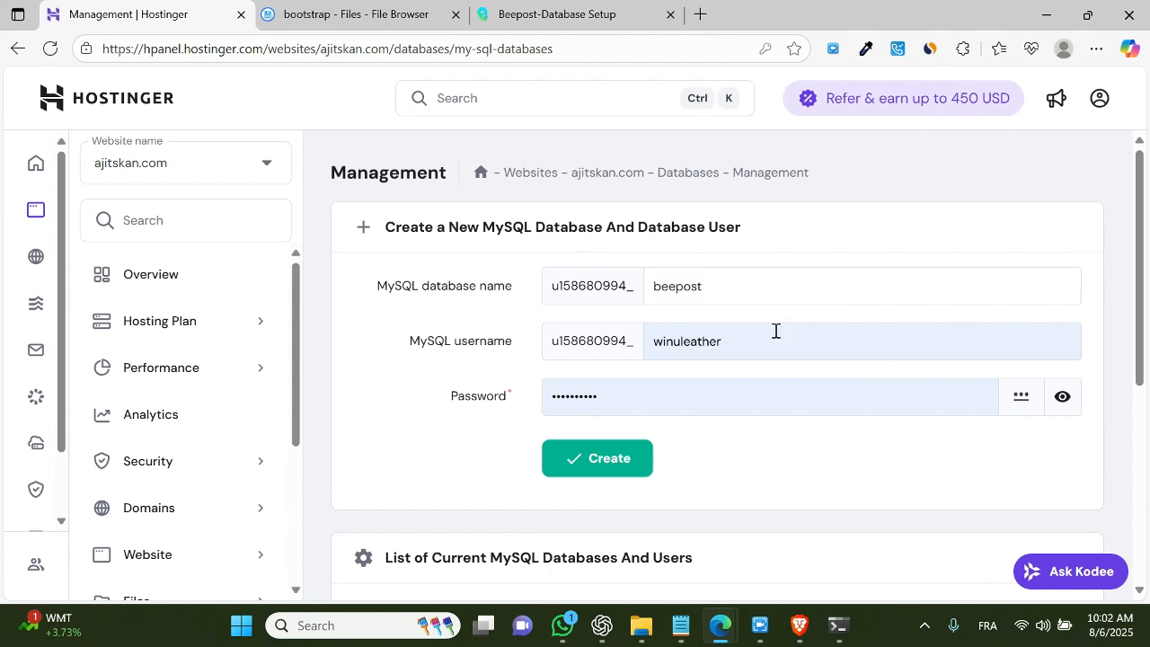
{"action": "key", "text": "ctrl+a"}
{"action": "key", "text": "ctrl+v"}
Reveal the filled-in database password to check it, and create the new MySQL database and user.
{"action": "left_click", "coordinate": [1031, 465]}
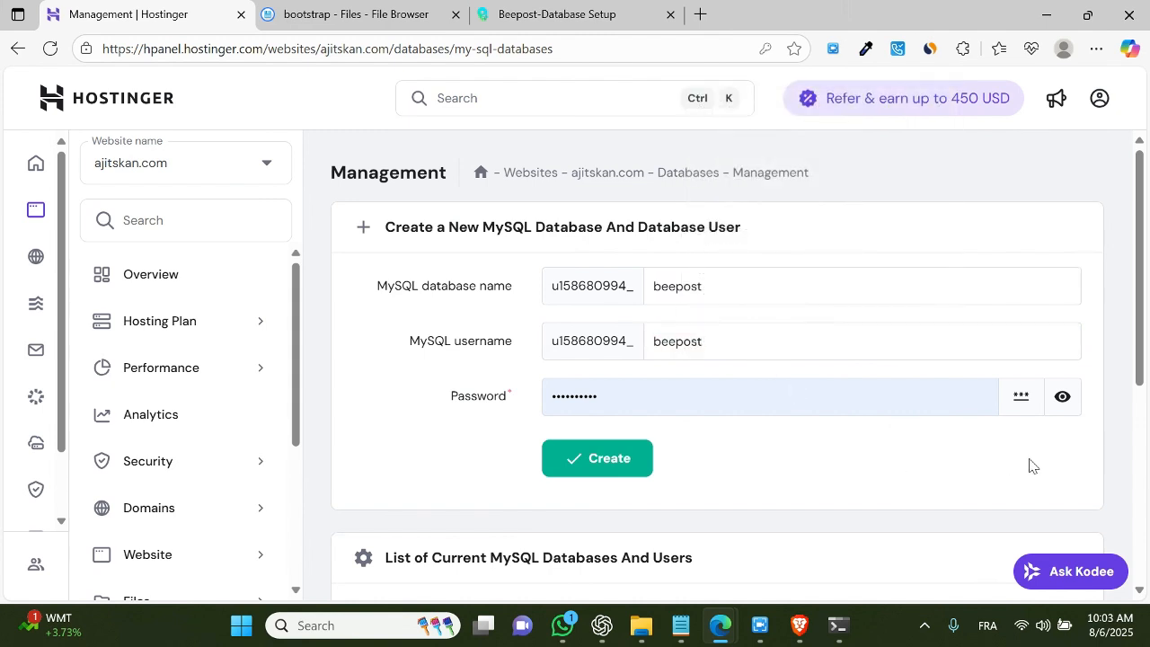
{"action": "left_click", "coordinate": [1064, 398]}
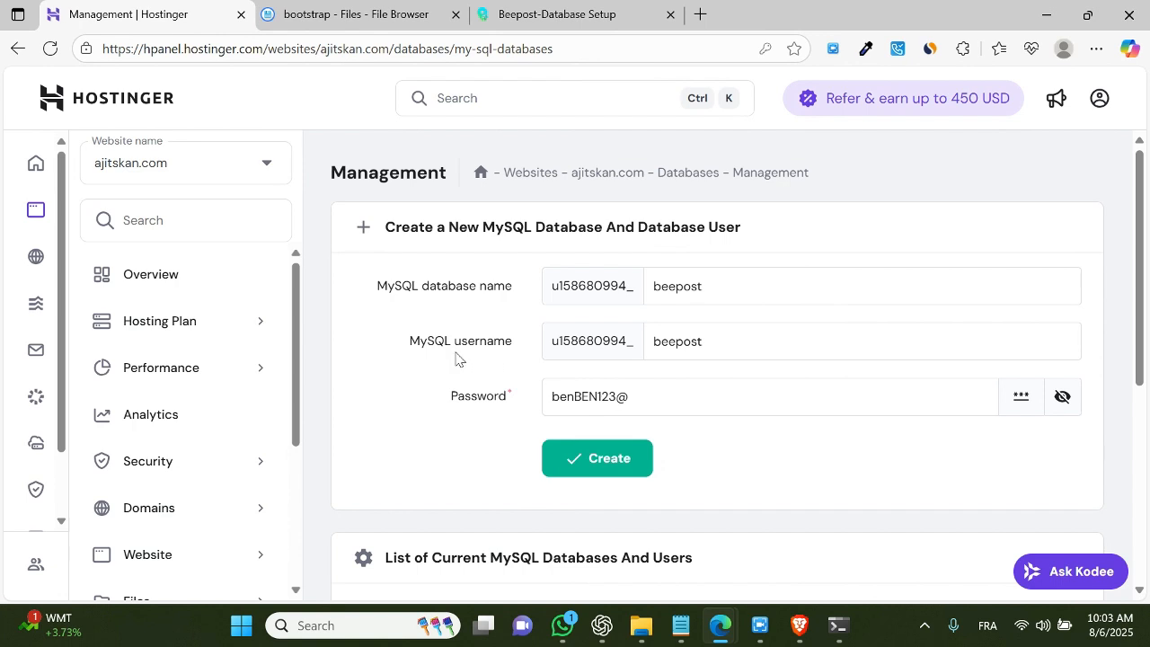
{"action": "left_click_drag", "start_coordinate": [634, 398], "coordinate": [534, 383]}
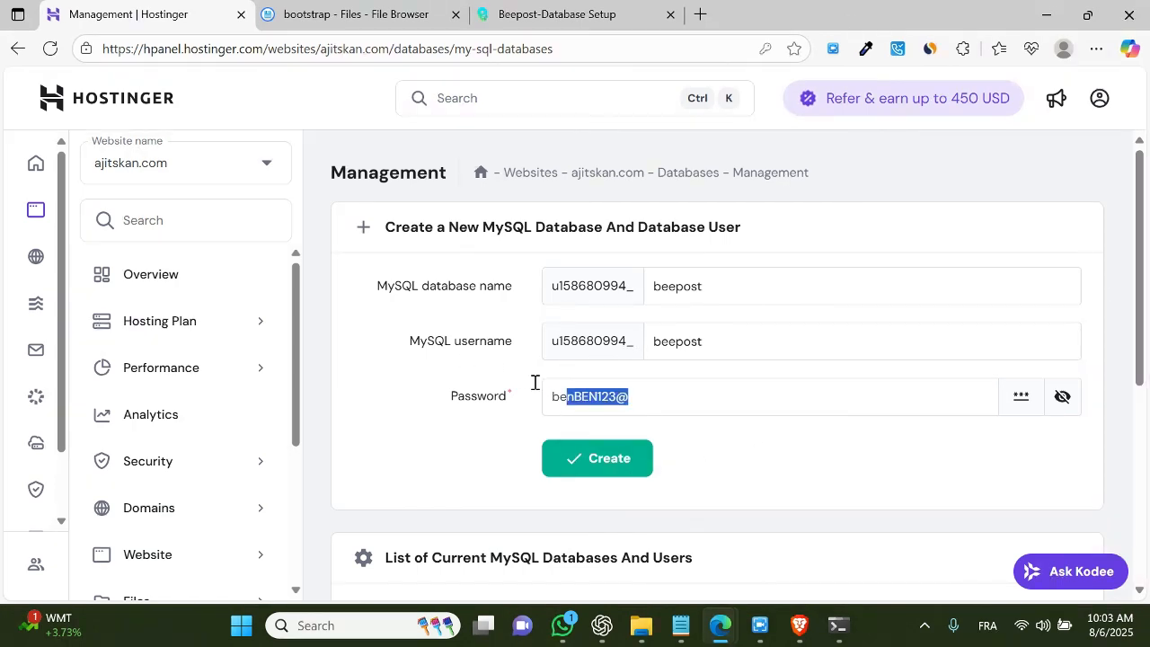
{"action": "left_click", "coordinate": [777, 492]}
{"action": "left_click", "coordinate": [555, 469]}
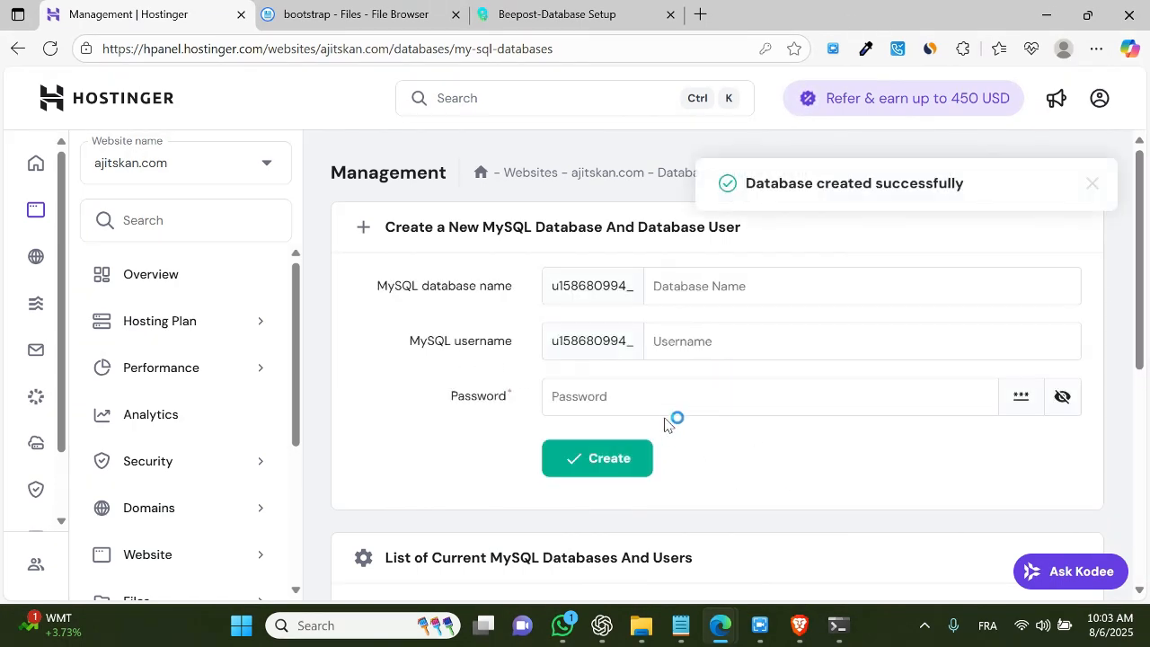
Copy the full name of the new beepost database and enter it as both database name and username in the Beepost installer.
{"action": "scroll", "coordinate": [668, 425], "scroll_direction": "down", "scroll_amount": 4}
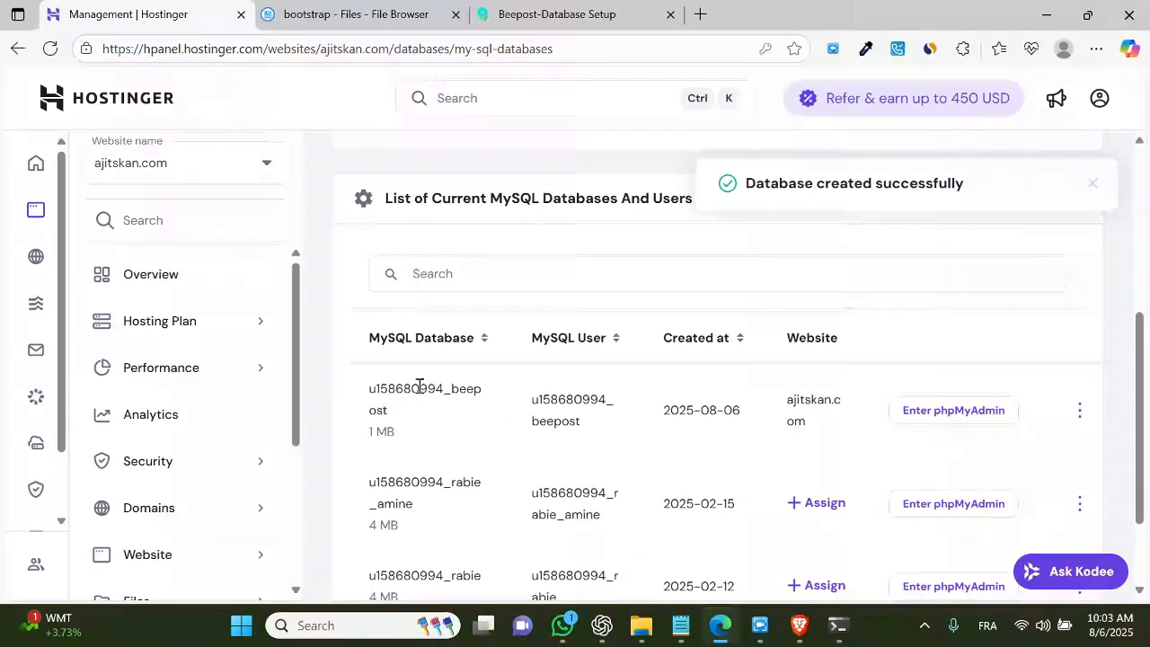
{"action": "double_click", "coordinate": [420, 386]}
{"action": "right_click", "coordinate": [419, 385]}
{"action": "left_click", "coordinate": [485, 101]}
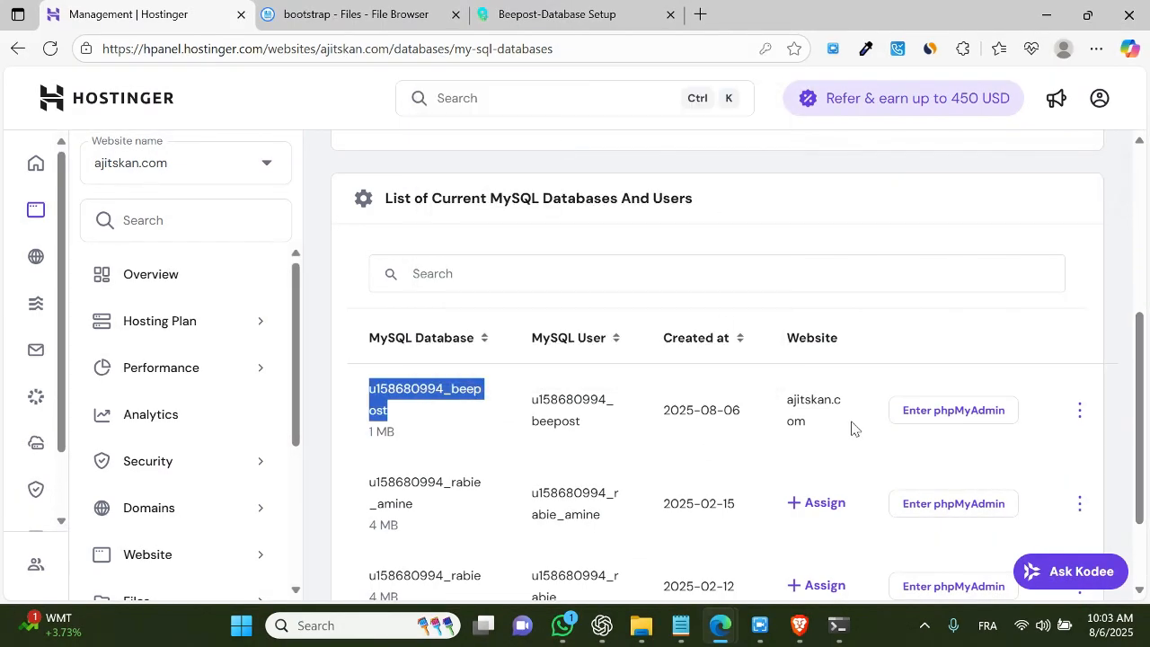
{"action": "left_click", "coordinate": [626, 8]}
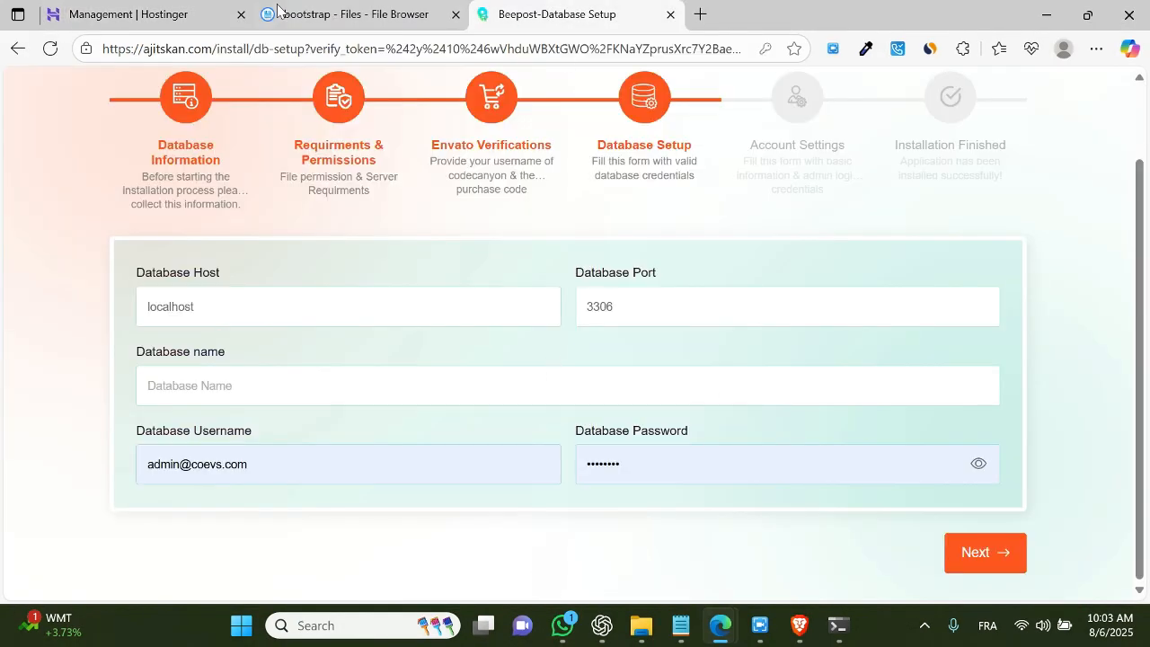
{"action": "left_click", "coordinate": [274, 385]}
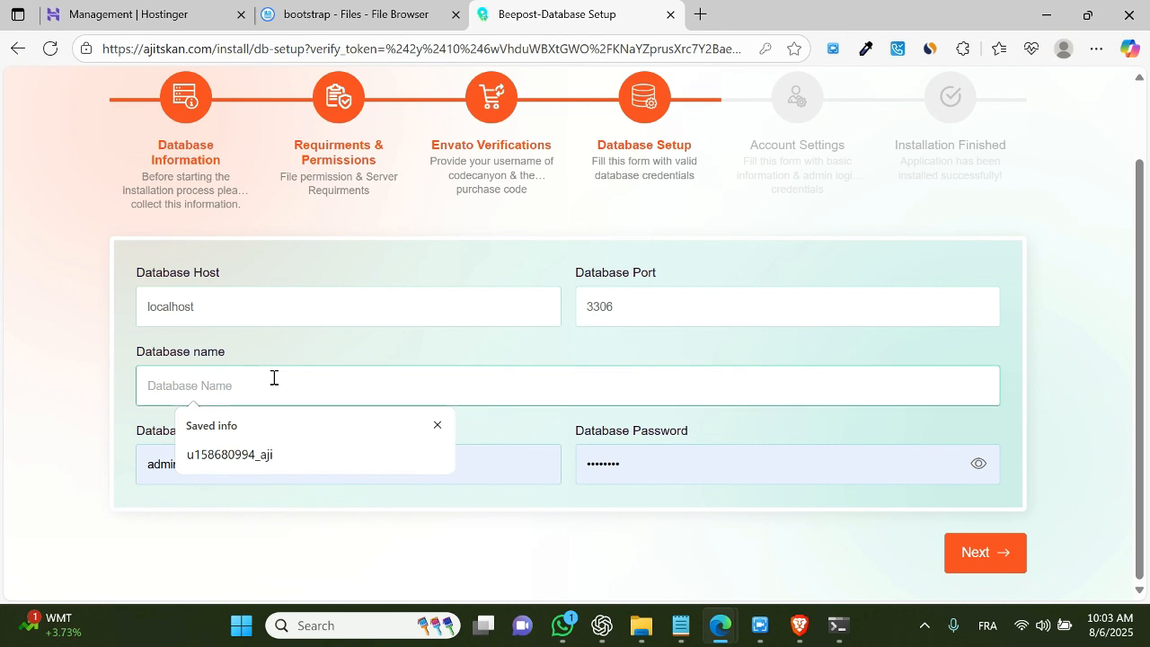
{"action": "key", "text": "ctrl+v"}
{"action": "left_click_drag", "start_coordinate": [373, 474], "coordinate": [78, 473]}
{"action": "key", "text": "ctrl+v"}
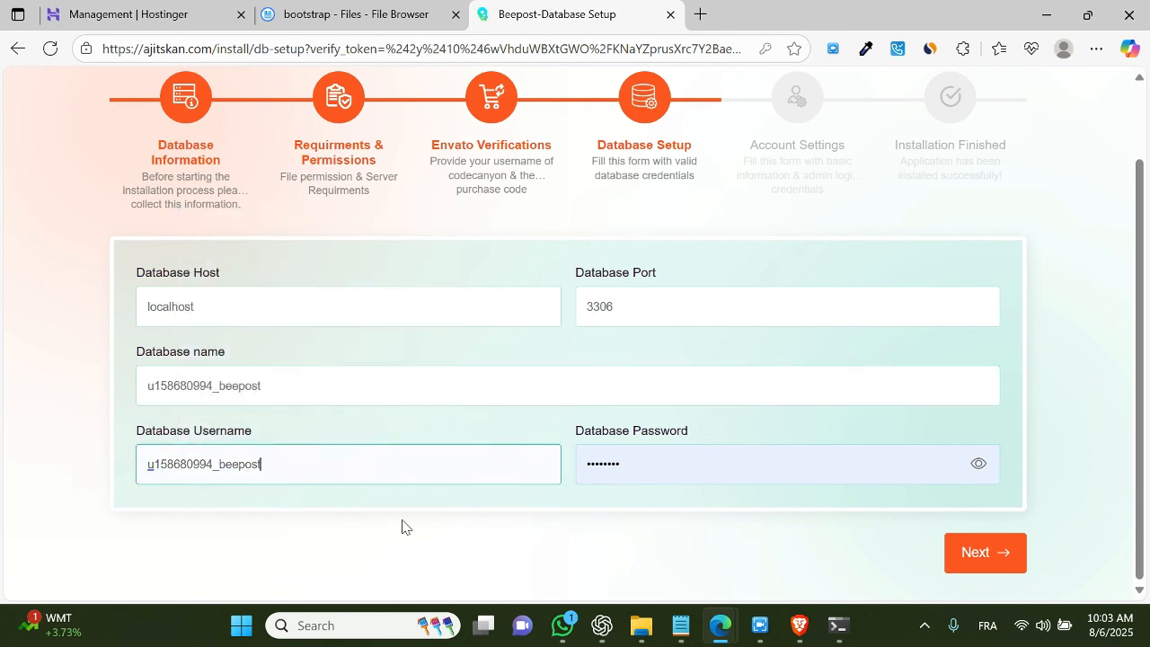
Replace the database password with the new database user's password, continue to account setup, and decline saving the password in the browser.
{"action": "left_click_drag", "start_coordinate": [639, 461], "coordinate": [505, 459]}
{"action": "left_click", "coordinate": [978, 463]}
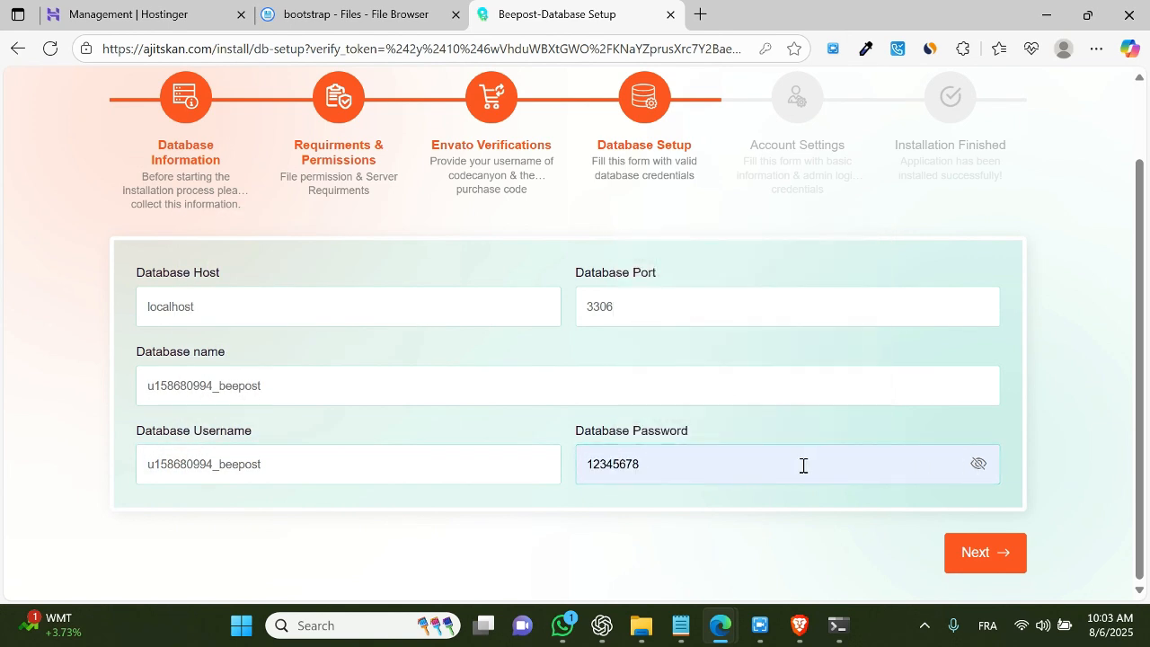
{"action": "double_click", "coordinate": [749, 469]}
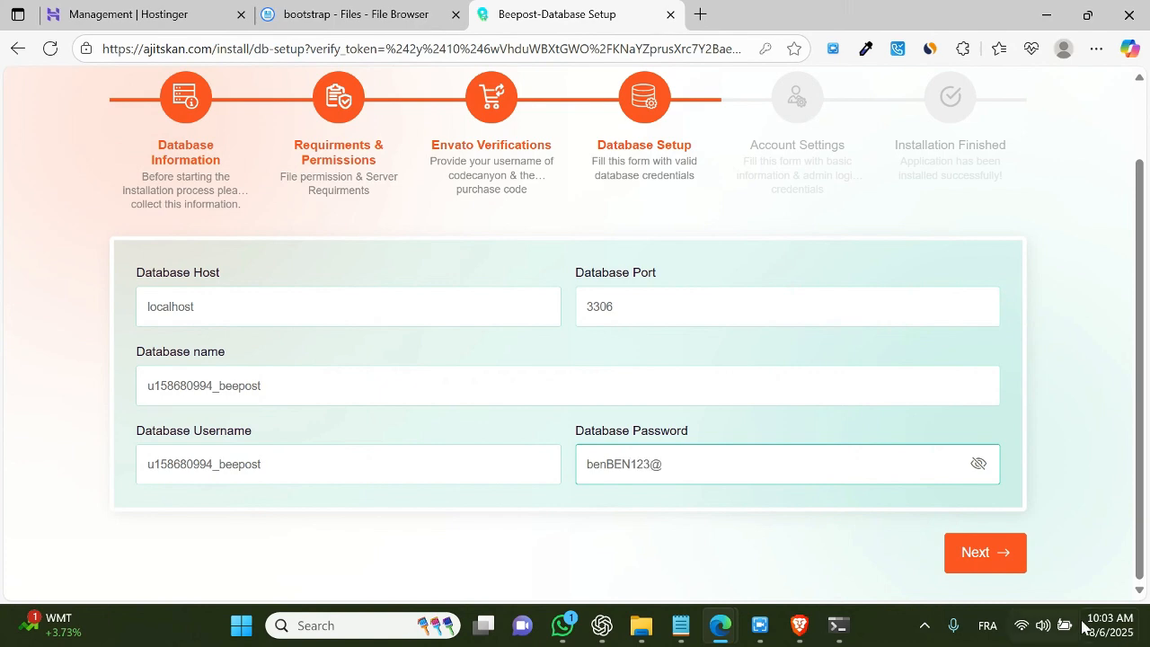
{"action": "left_click", "coordinate": [975, 555]}
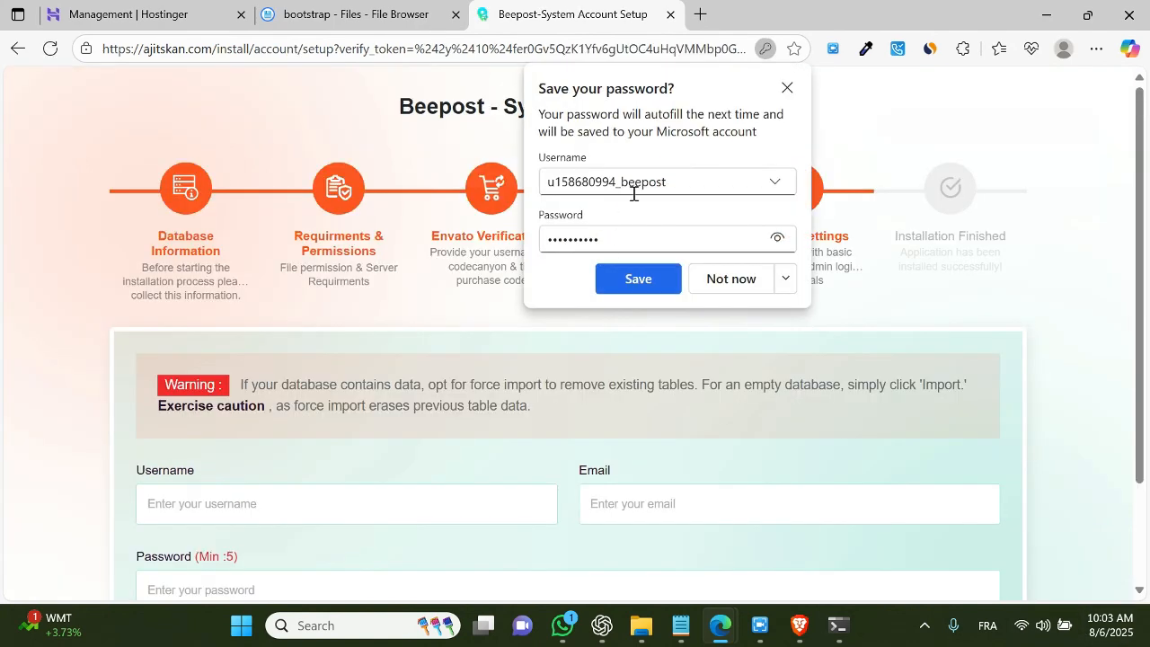
{"action": "left_click", "coordinate": [788, 90]}
Set the administrator username to admin, enter the administrator's email and account password, and import the database.
{"action": "scroll", "coordinate": [548, 440], "scroll_direction": "down", "scroll_amount": 2}
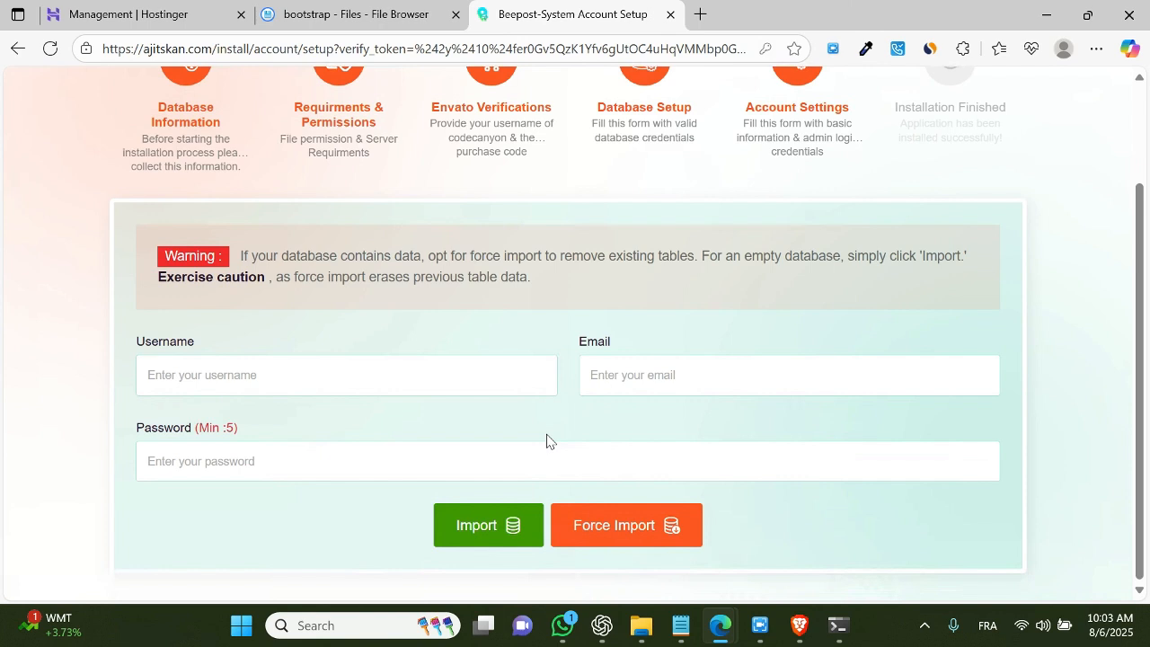
{"action": "left_click", "coordinate": [248, 373]}
{"action": "type", "text": "admin"}
{"action": "key", "text": "Tab"}
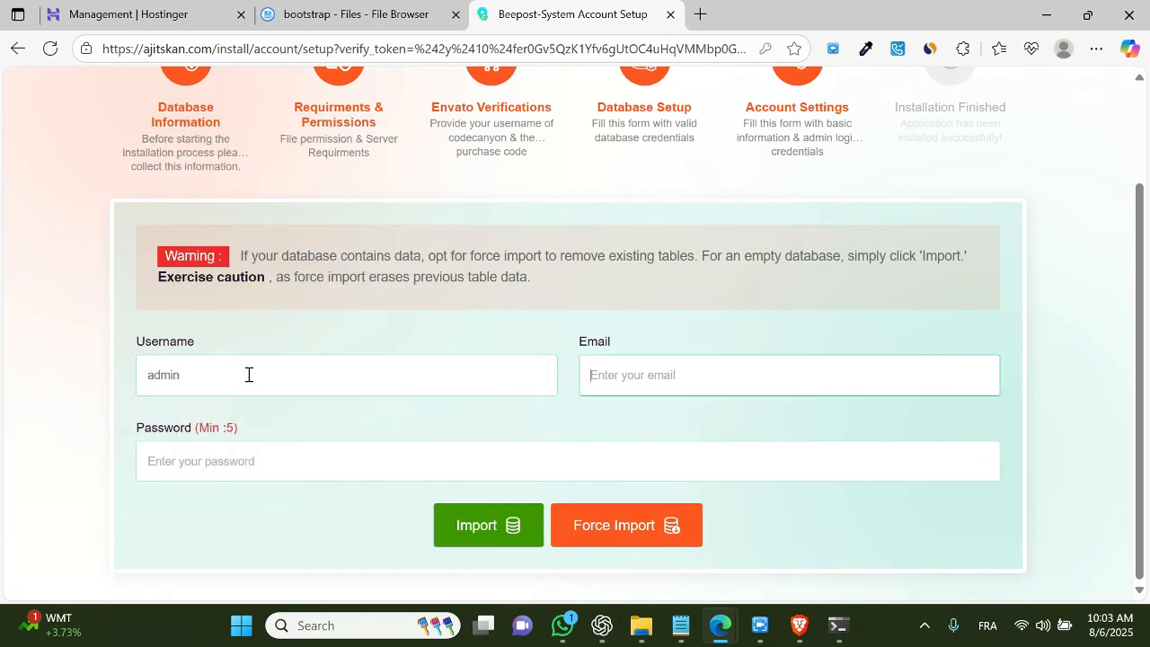
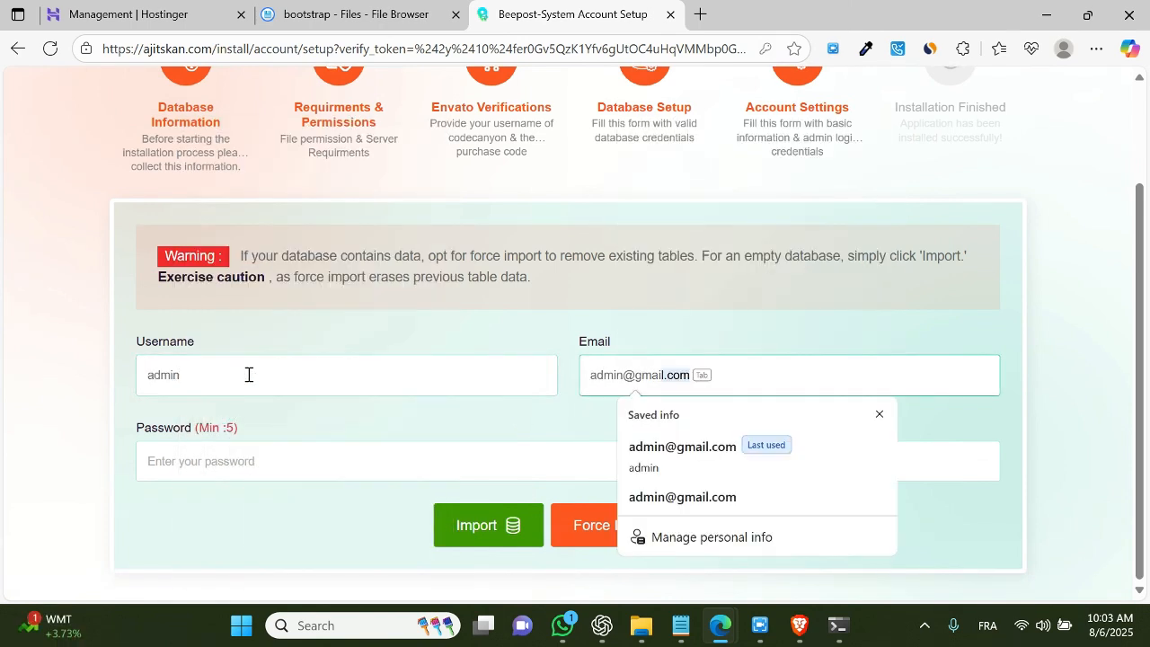
{"action": "key", "text": "Tab"}
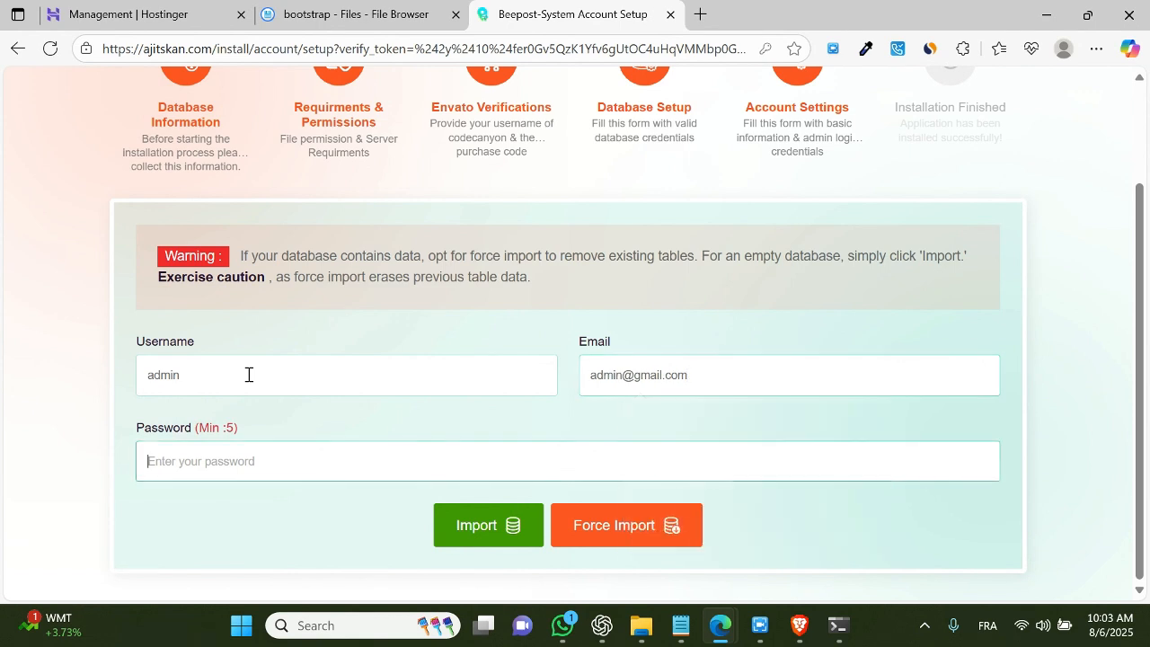
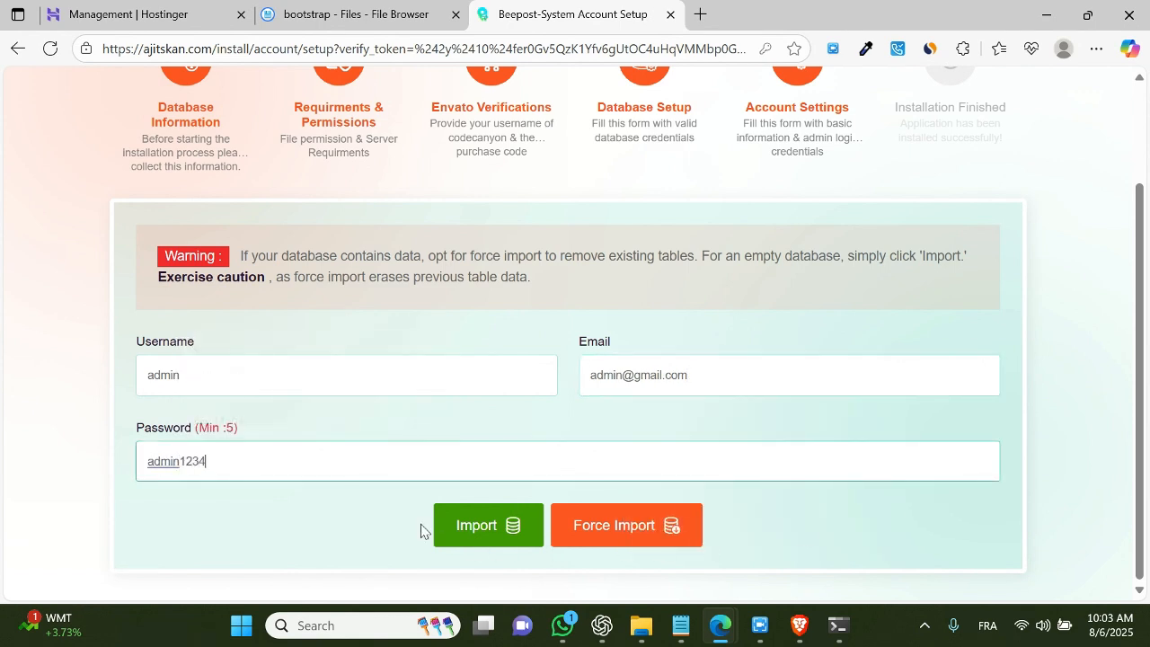
{"action": "left_click", "coordinate": [505, 528]}
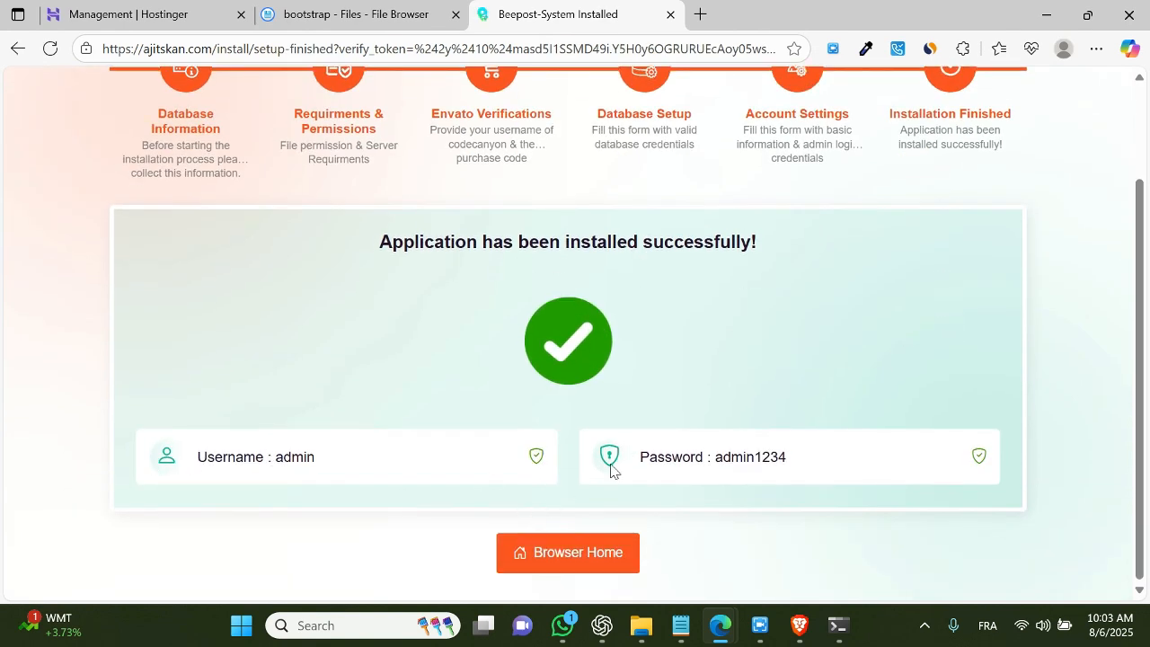
Open the installed site's admin login page and sign in with the saved administrator email and account password.
{"action": "left_click", "coordinate": [598, 562]}
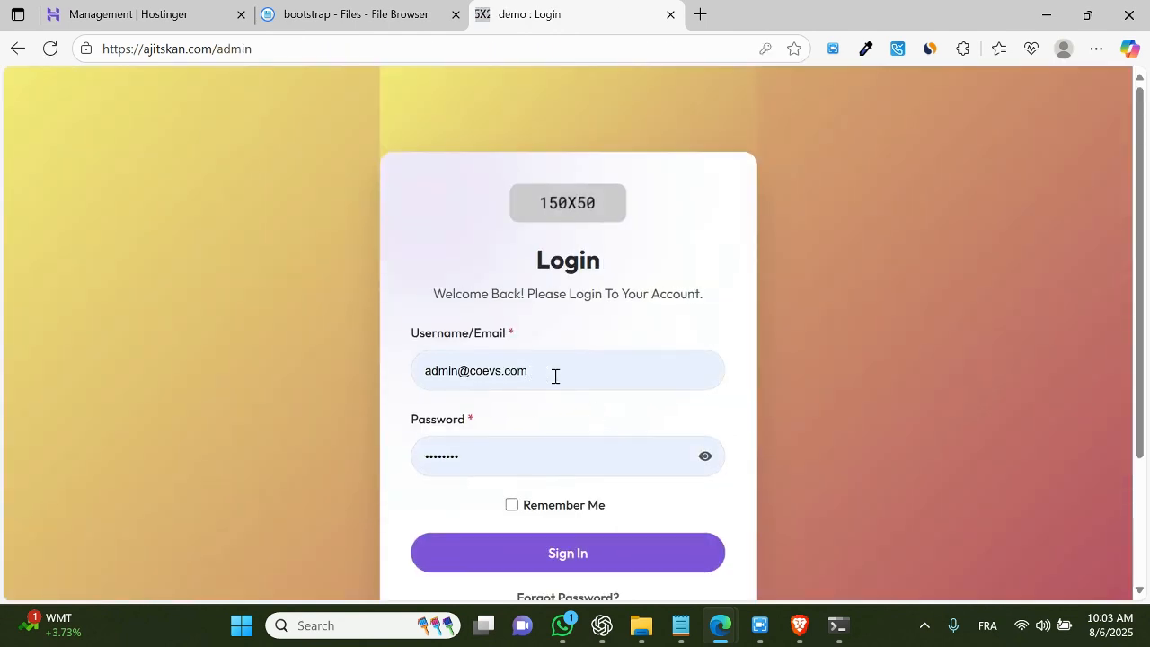
{"action": "triple_click", "coordinate": [555, 376]}
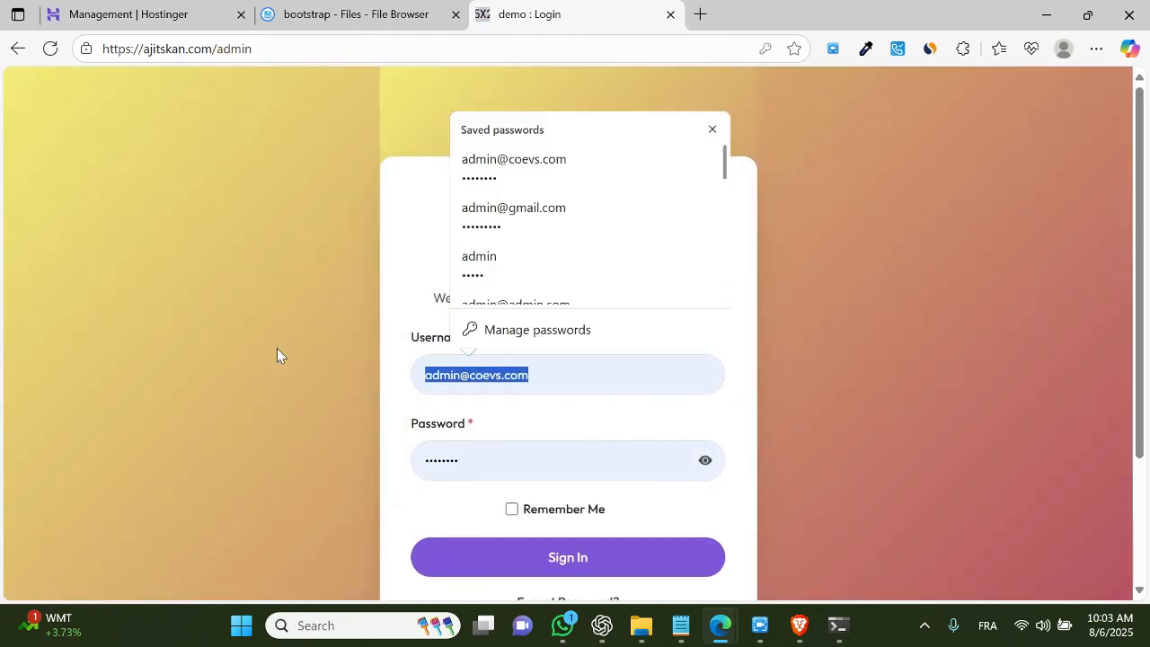
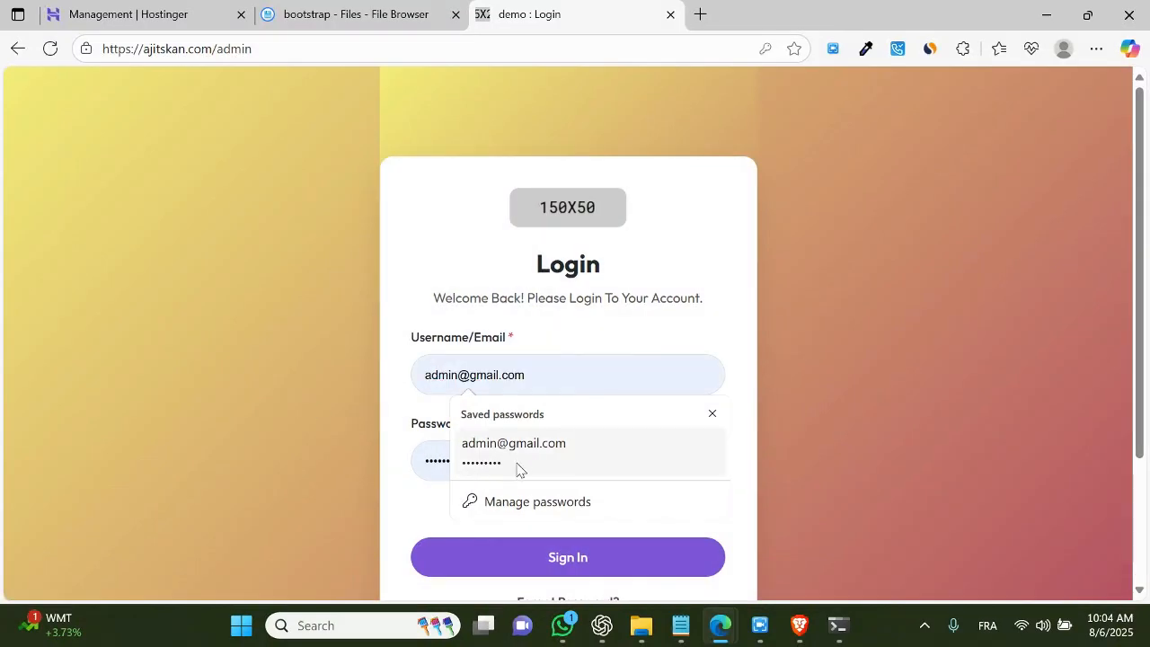
{"action": "left_click", "coordinate": [517, 469]}
{"action": "left_click", "coordinate": [705, 458]}
{"action": "left_click", "coordinate": [554, 558]}
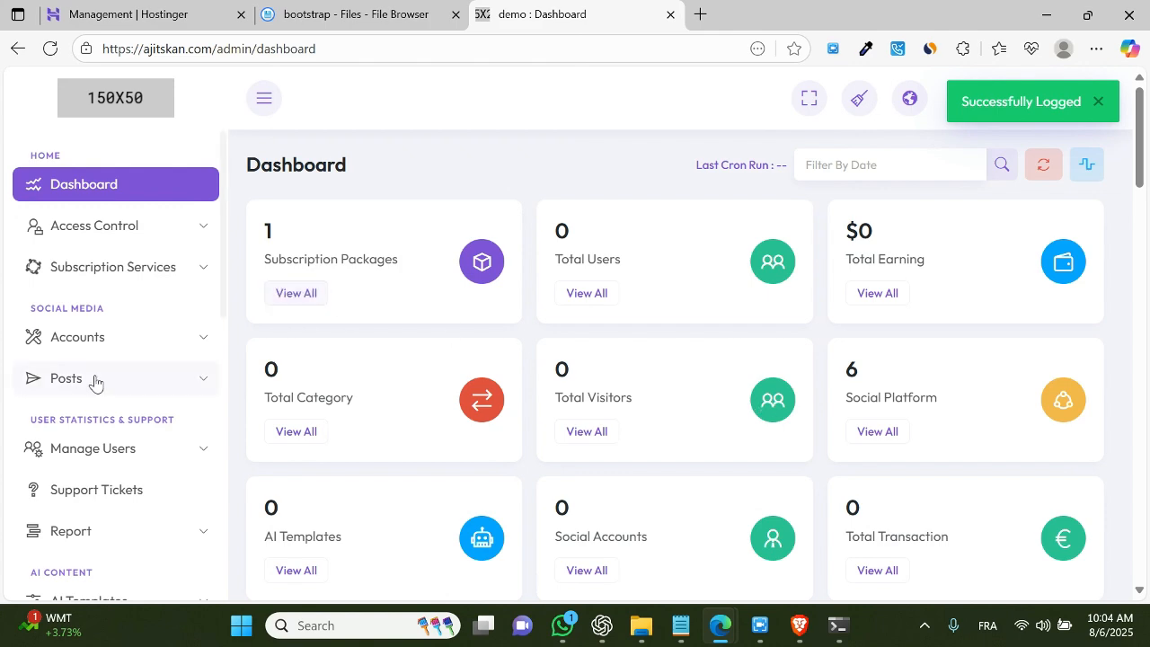
Look over the admin dashboard's navigation entries and its statistics and charts.
{"action": "scroll", "coordinate": [90, 395], "scroll_direction": "down", "scroll_amount": 8}
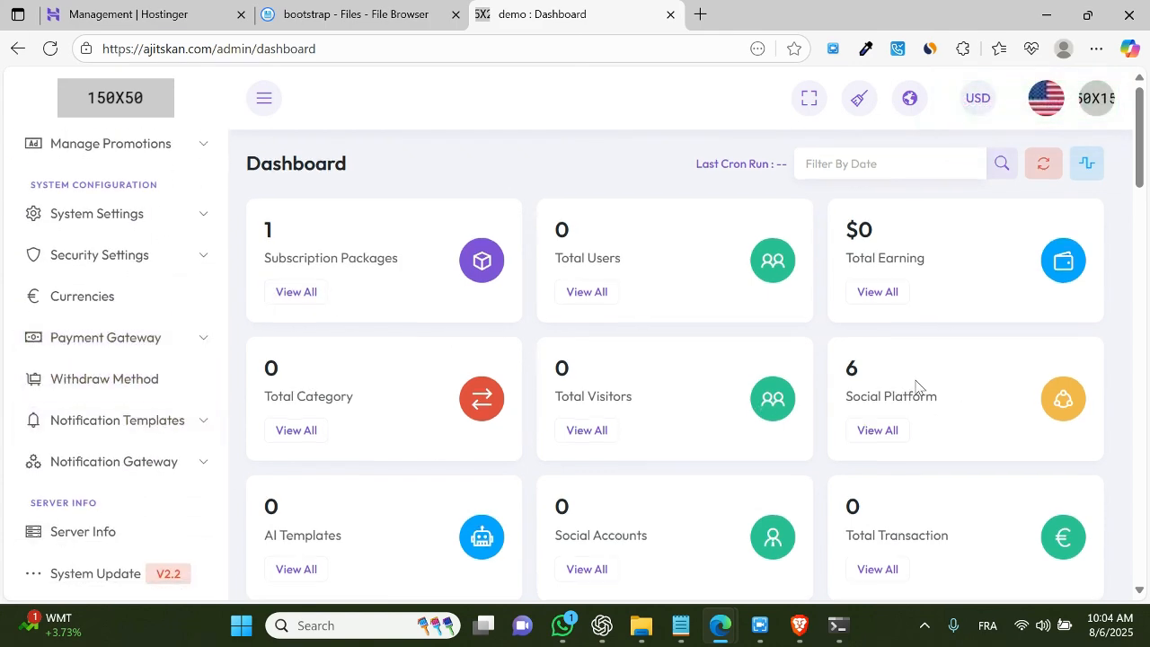
{"action": "scroll", "coordinate": [934, 402], "scroll_direction": "down", "scroll_amount": 10}
{"action": "scroll", "coordinate": [115, 311], "scroll_direction": "up", "scroll_amount": 5}
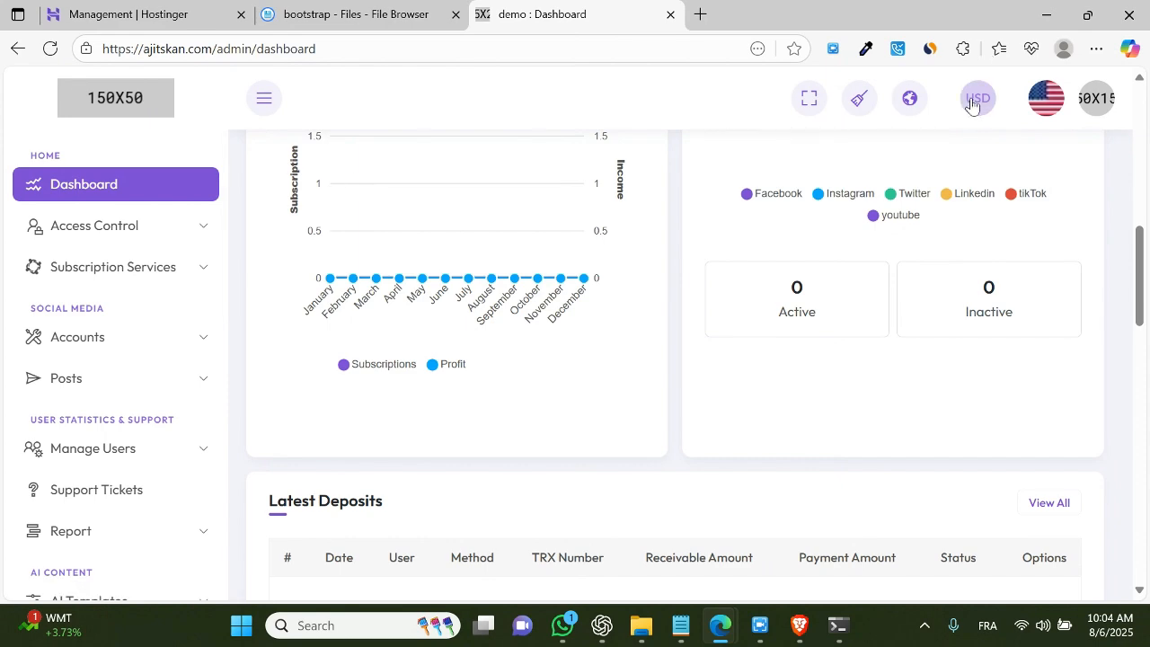
Open the site's public frontend, examine the homepage from the values section to the pricing plans, and return to the admin dashboard.
{"action": "left_click", "coordinate": [911, 99]}
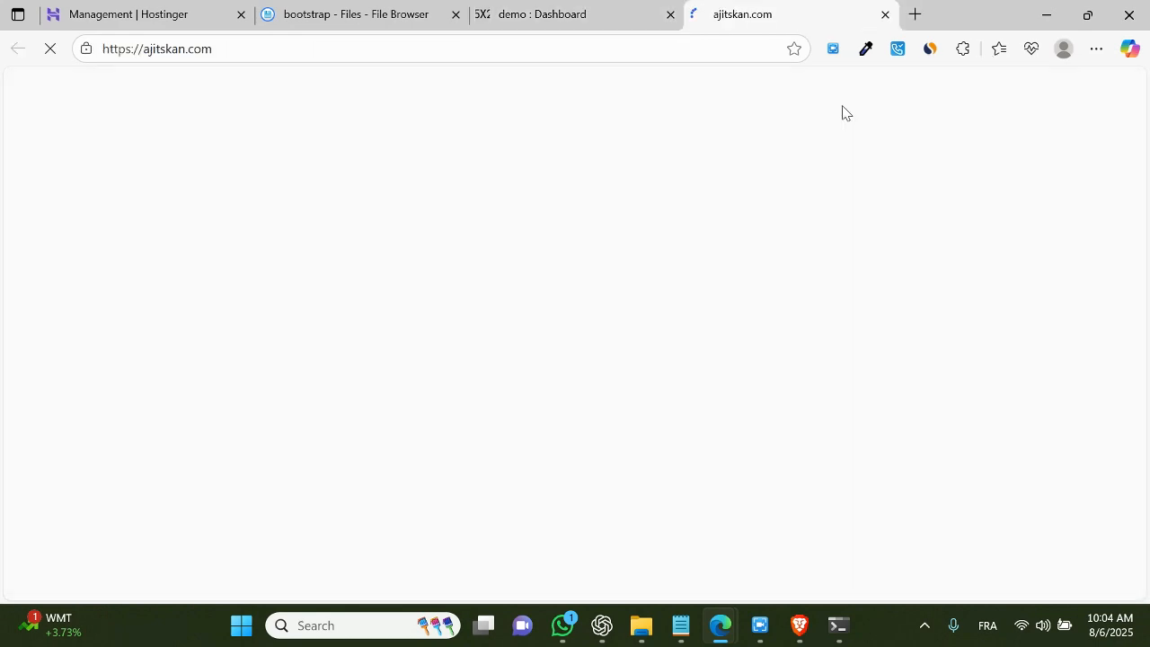
{"action": "scroll", "coordinate": [782, 344], "scroll_direction": "down", "scroll_amount": 15}
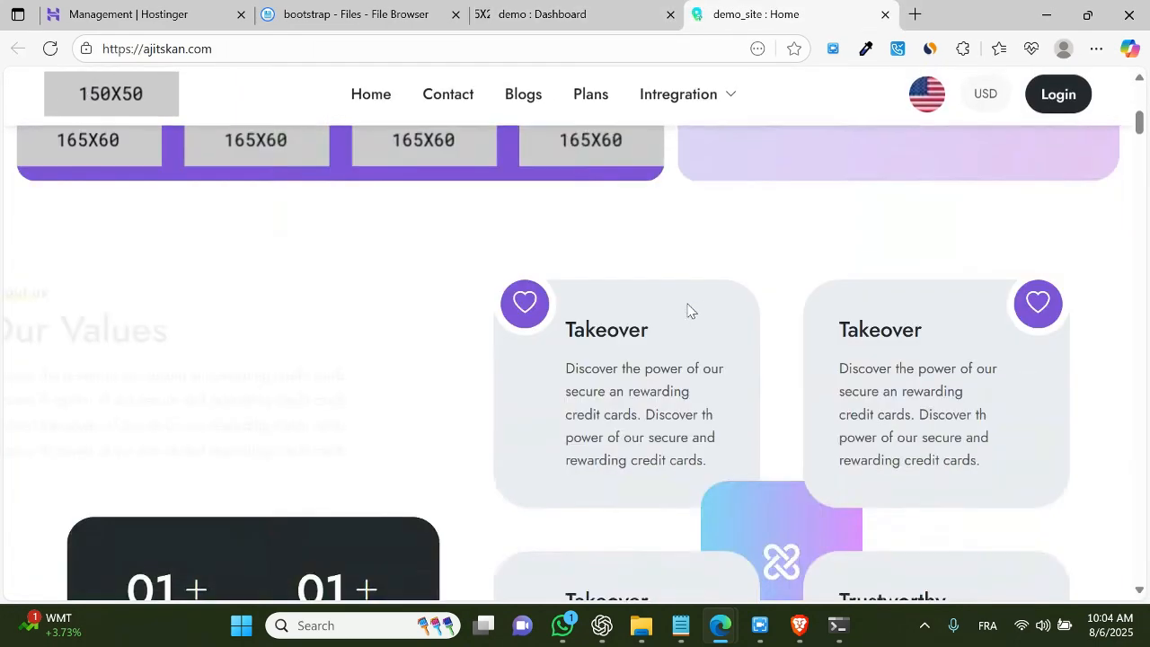
{"action": "scroll", "coordinate": [808, 329], "scroll_direction": "down", "scroll_amount": 15}
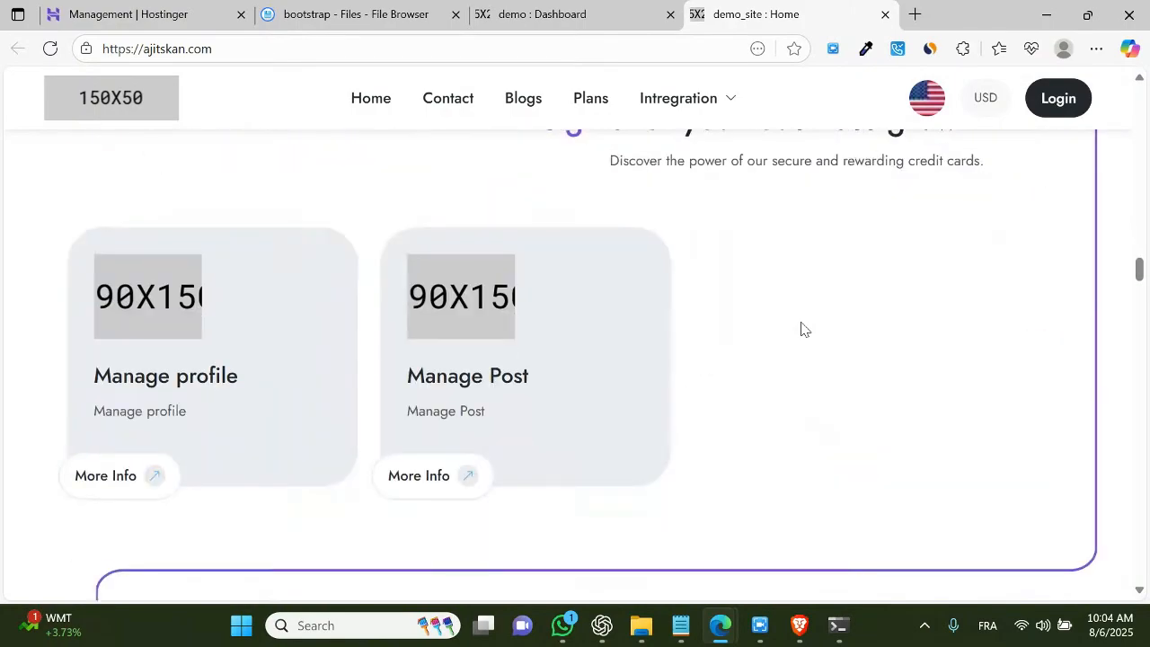
{"action": "scroll", "coordinate": [800, 329], "scroll_direction": "down", "scroll_amount": 20}
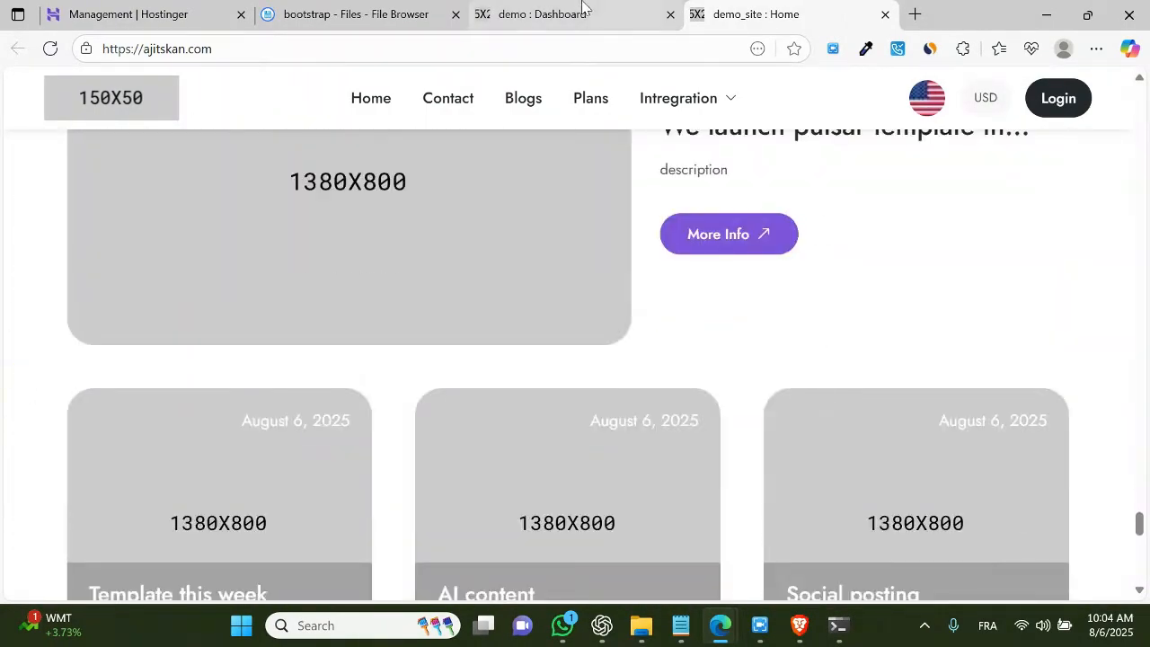
{"action": "left_click", "coordinate": [582, 7]}
{"action": "scroll", "coordinate": [506, 411], "scroll_direction": "up", "scroll_amount": 10}
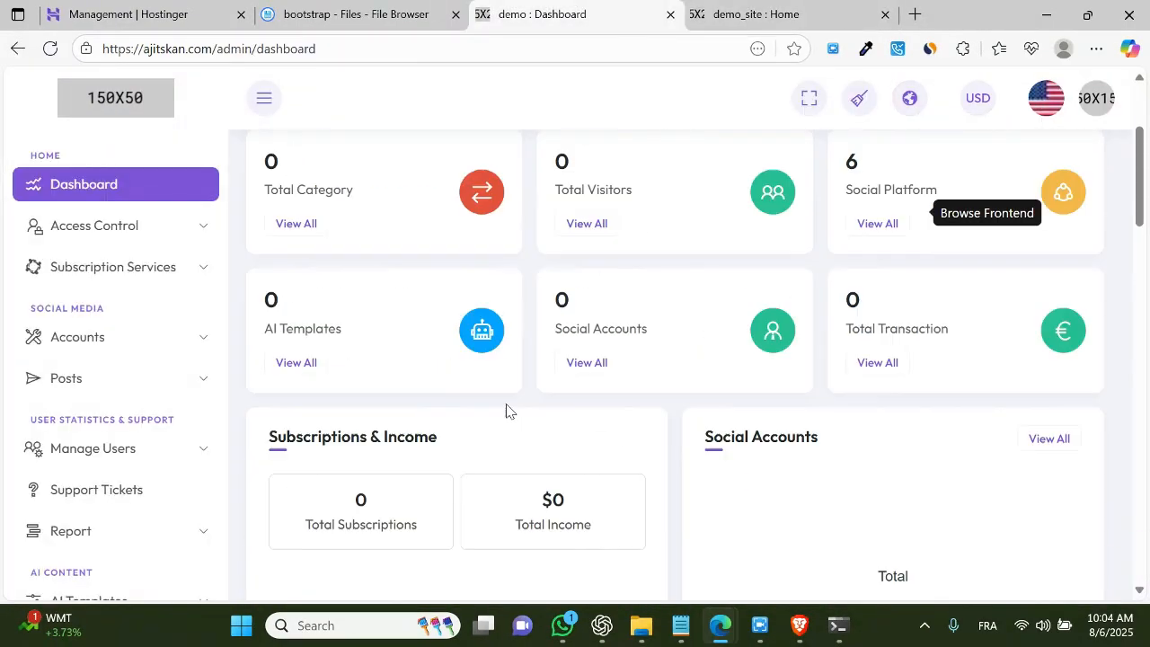